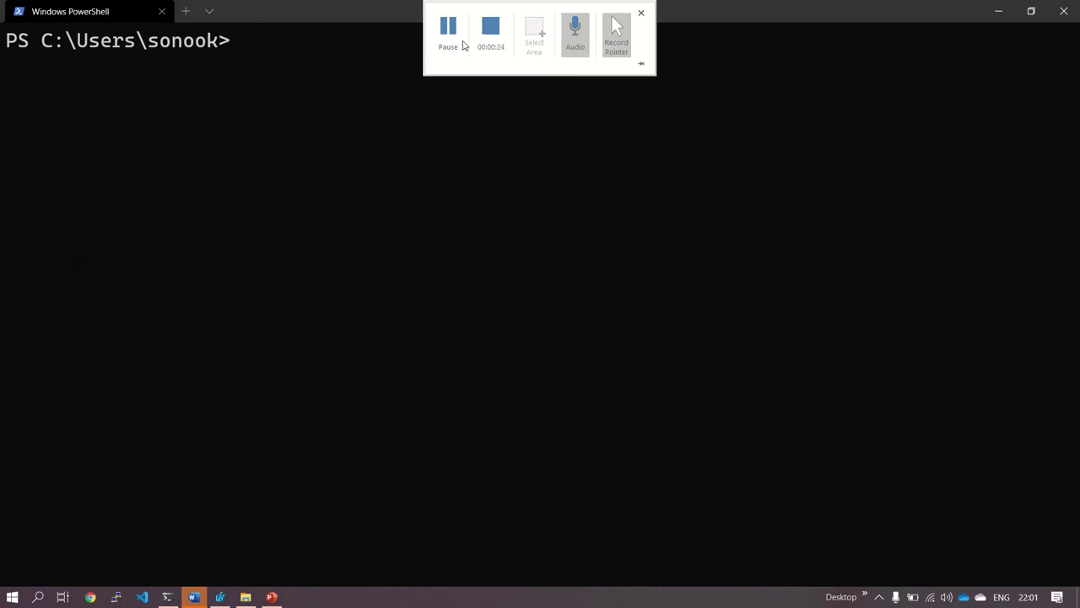
Check This PC's drives in File Explorer, then minimise it
key(super+e)
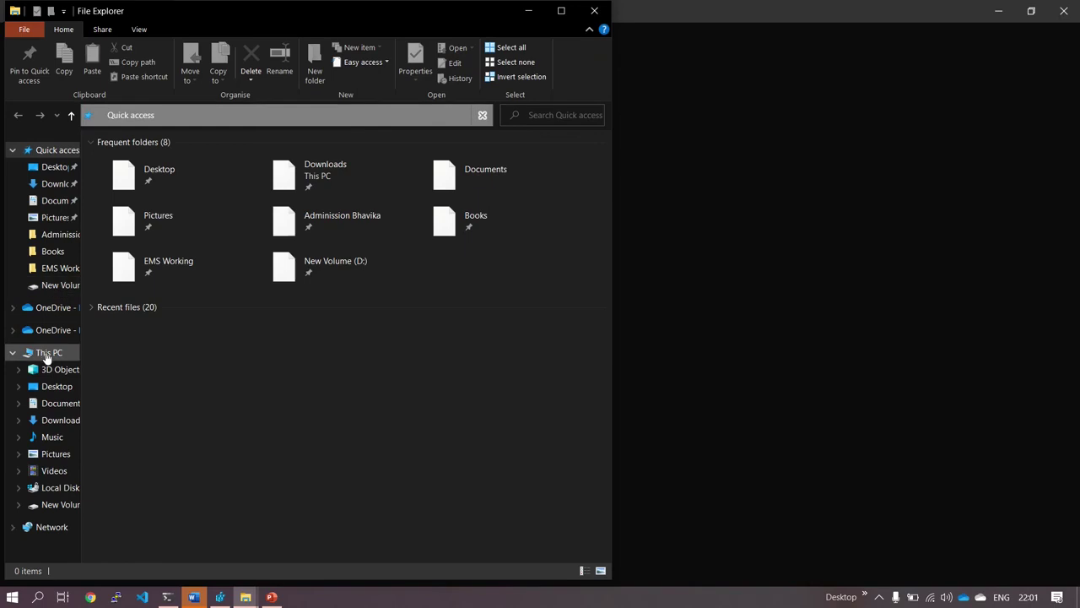
click(48, 353)
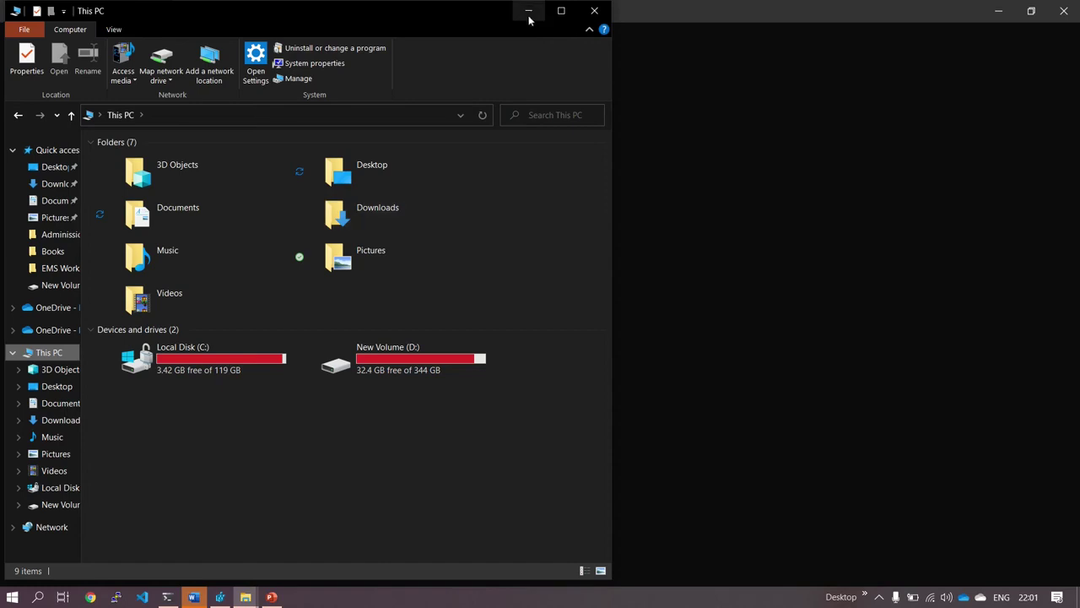
click(561, 12)
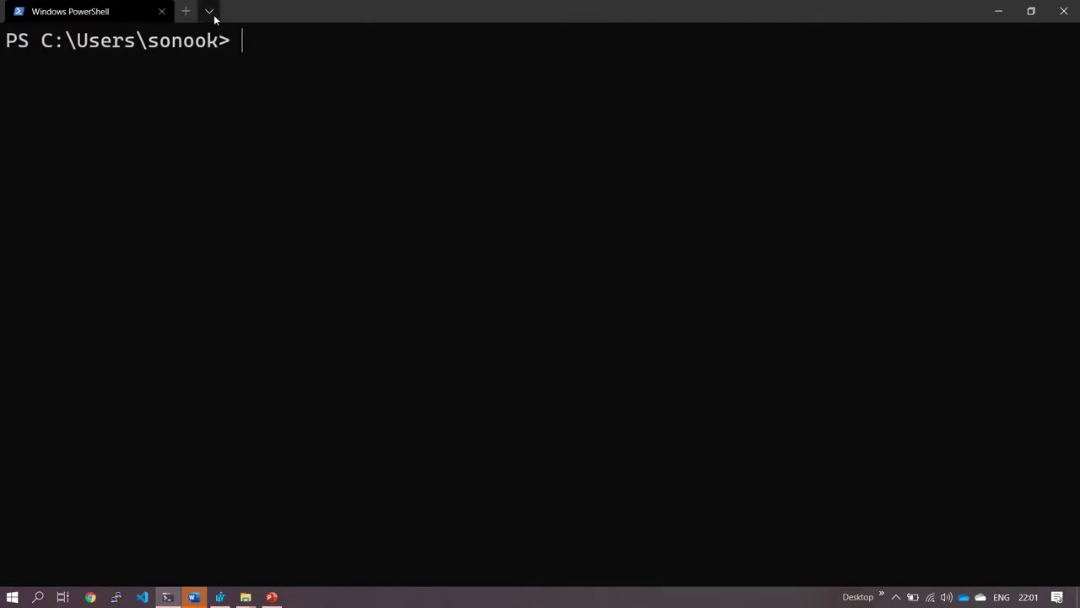
Start an Ubuntu-20.04 terminal tab and list its home folder with ls
click(210, 11)
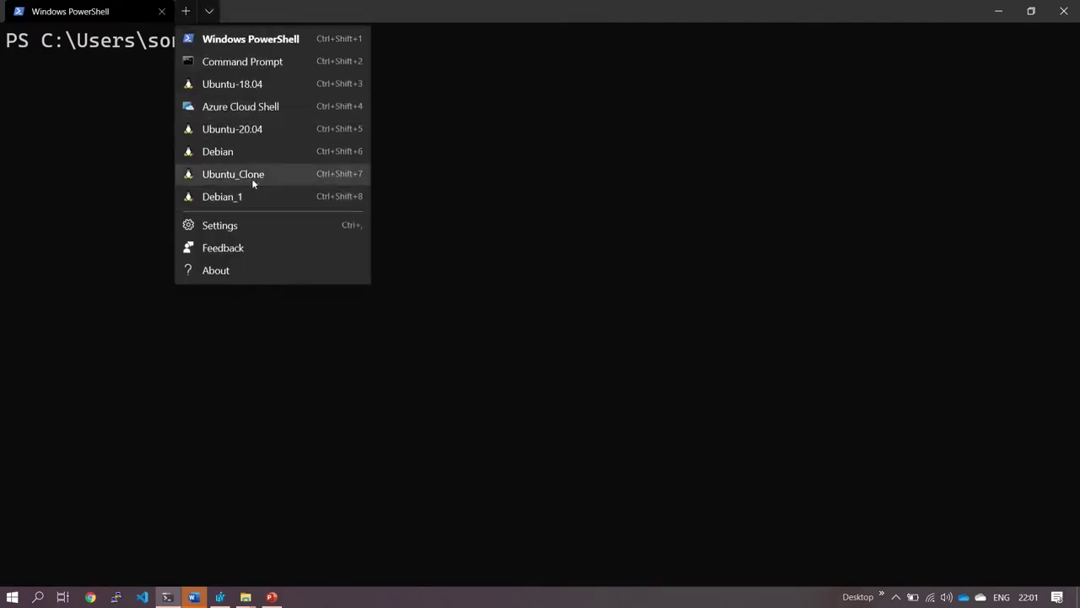
click(241, 130)
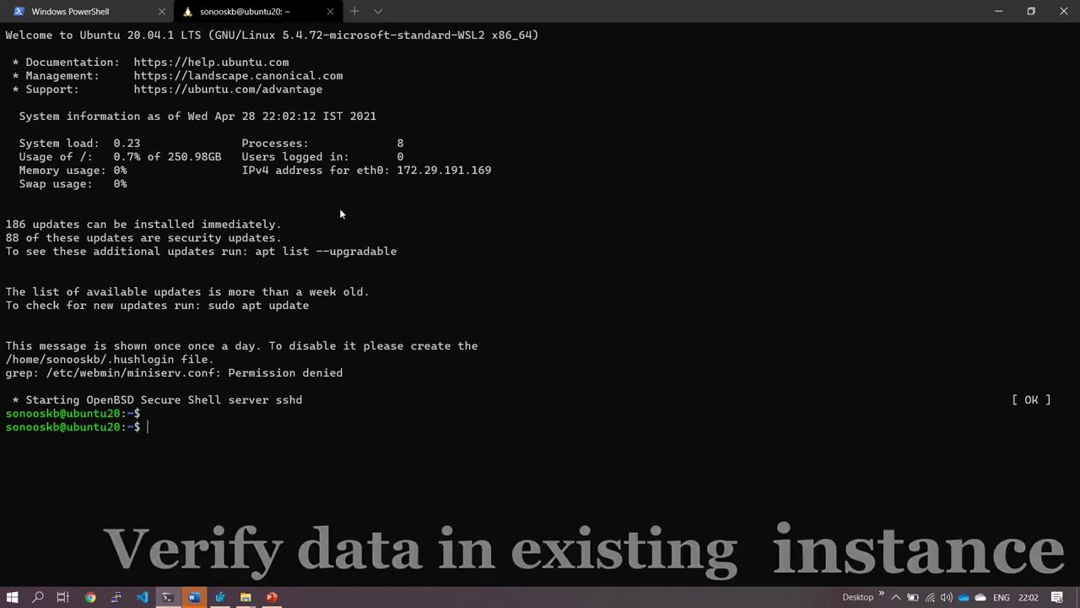
text(ls)
key(Return)
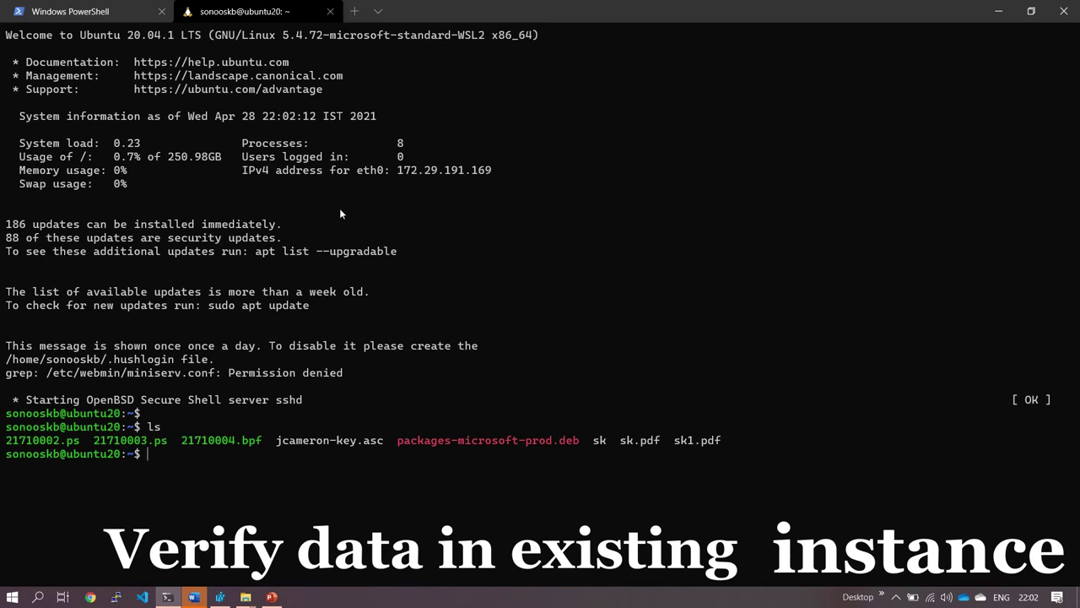
drag(208, 439, 650, 456)
scroll(501, 528, up, 2)
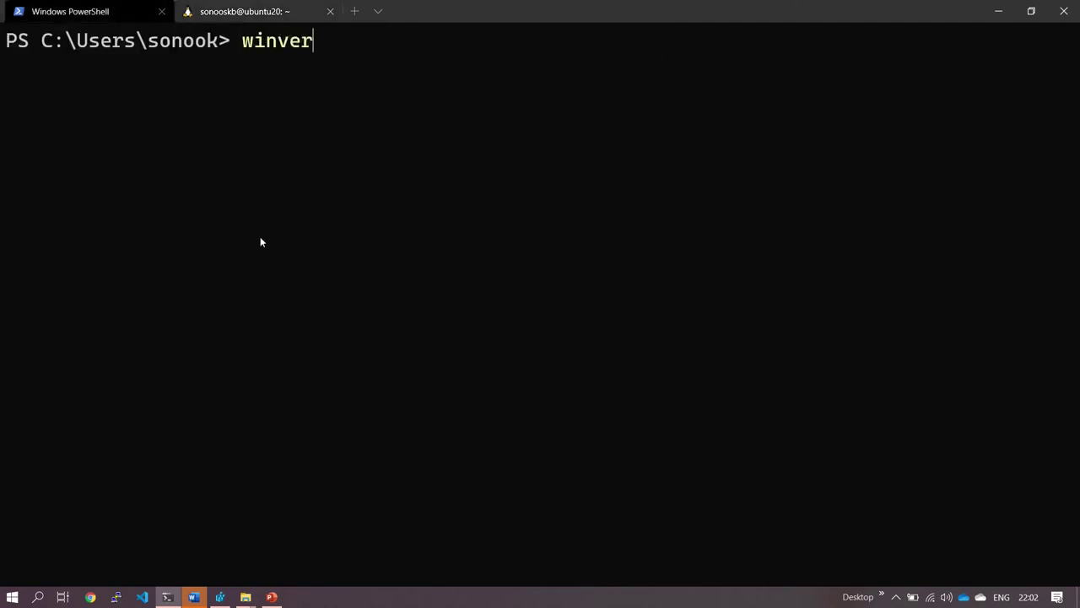
key(Return)
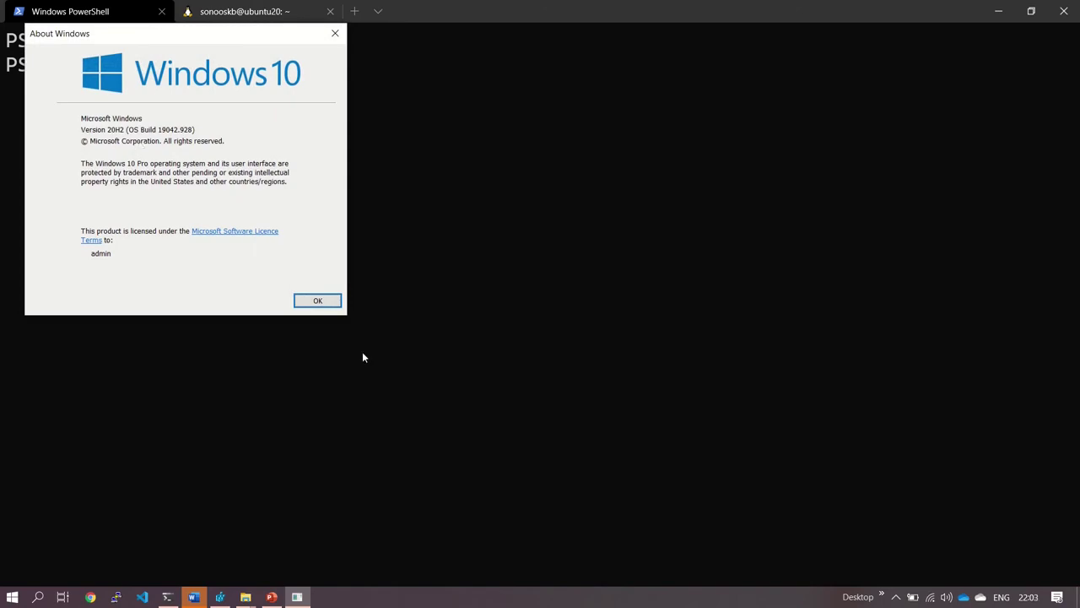
click(327, 306)
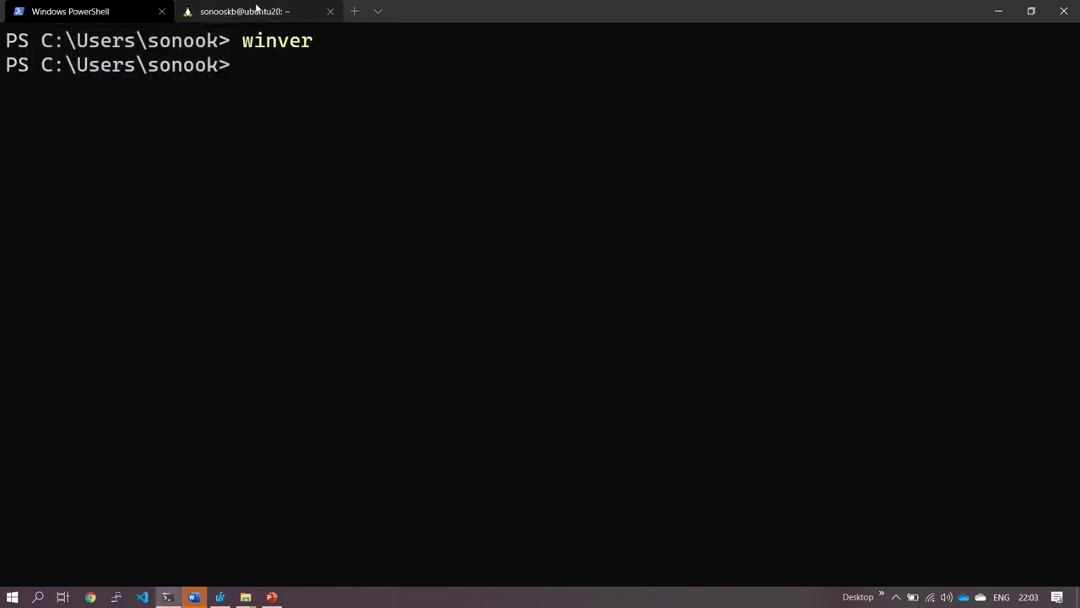
click(258, 10)
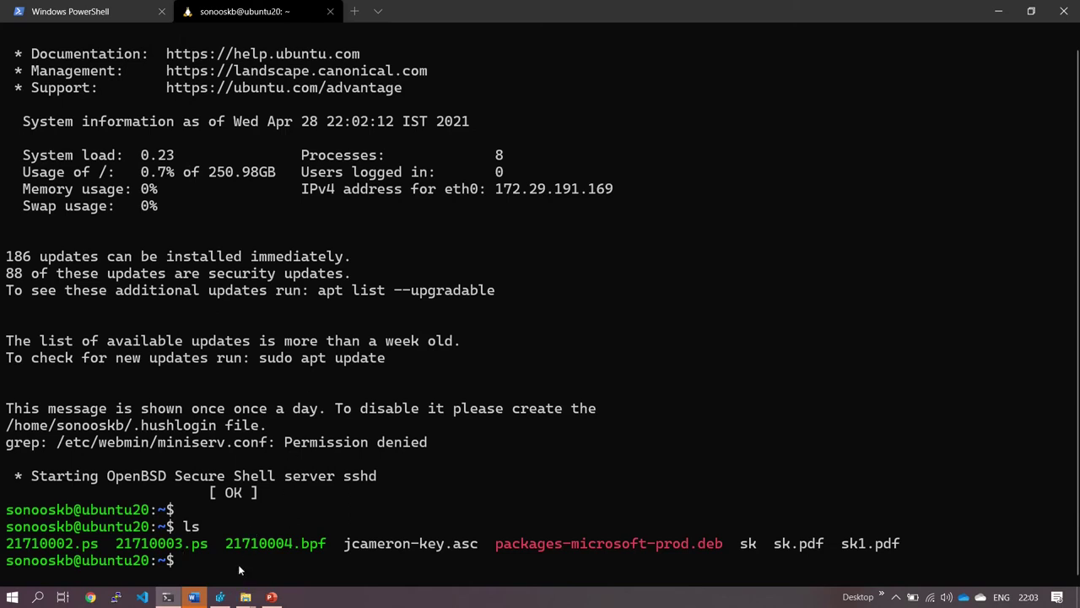
Launch Registry Editor from Run and copy the Lxss key path from the address bar
key(super+r)
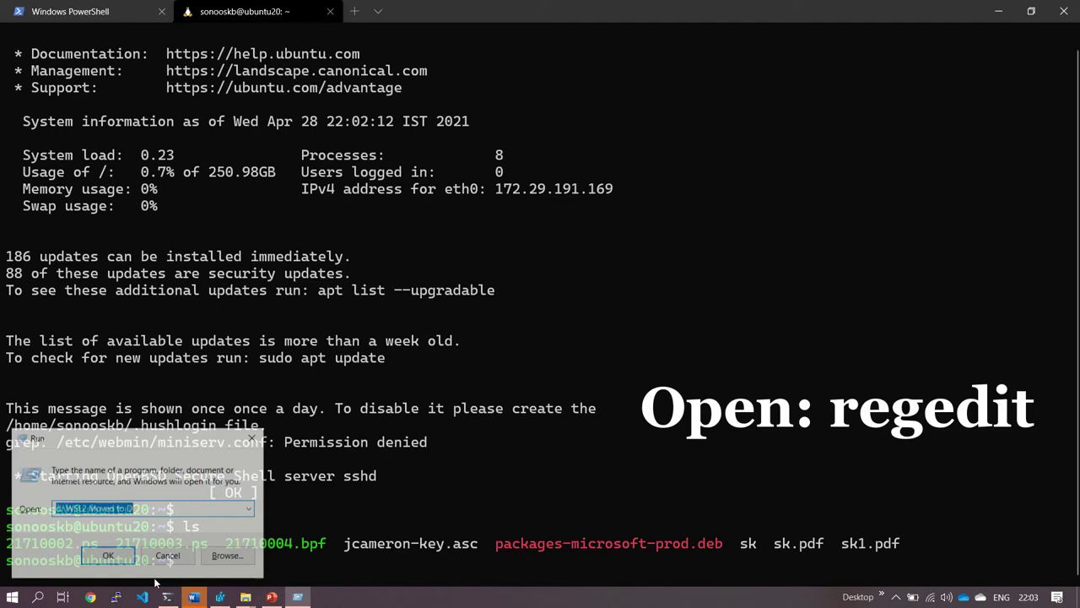
text(re)
key(Down)
key(Down)
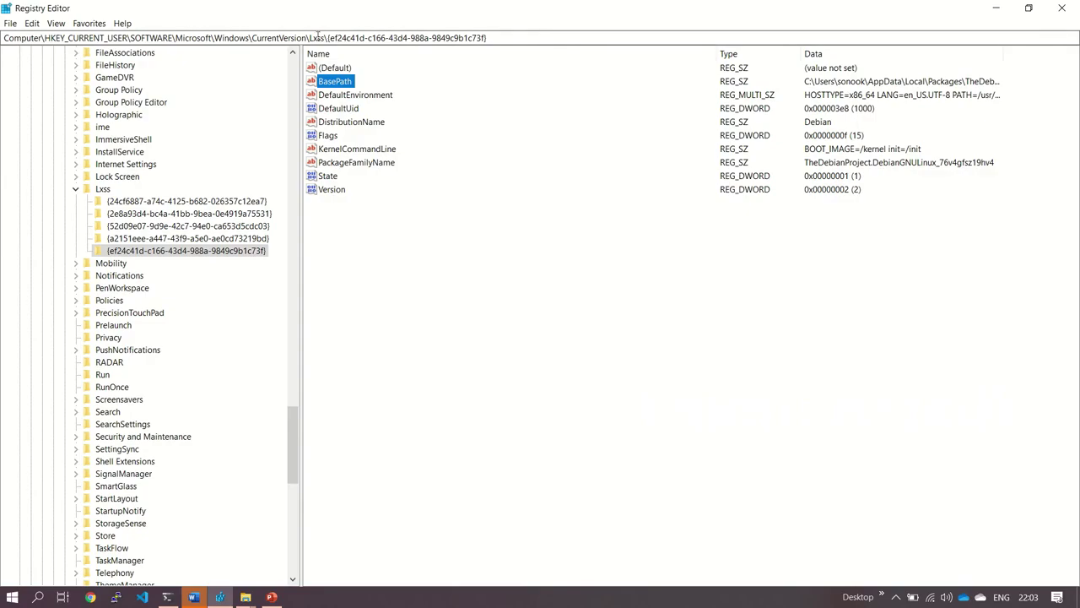
drag(328, 38, 2, 47)
key(ctrl+c)
Open a maximised Notepad and paste the Lxss registry path into it
key(super+r)
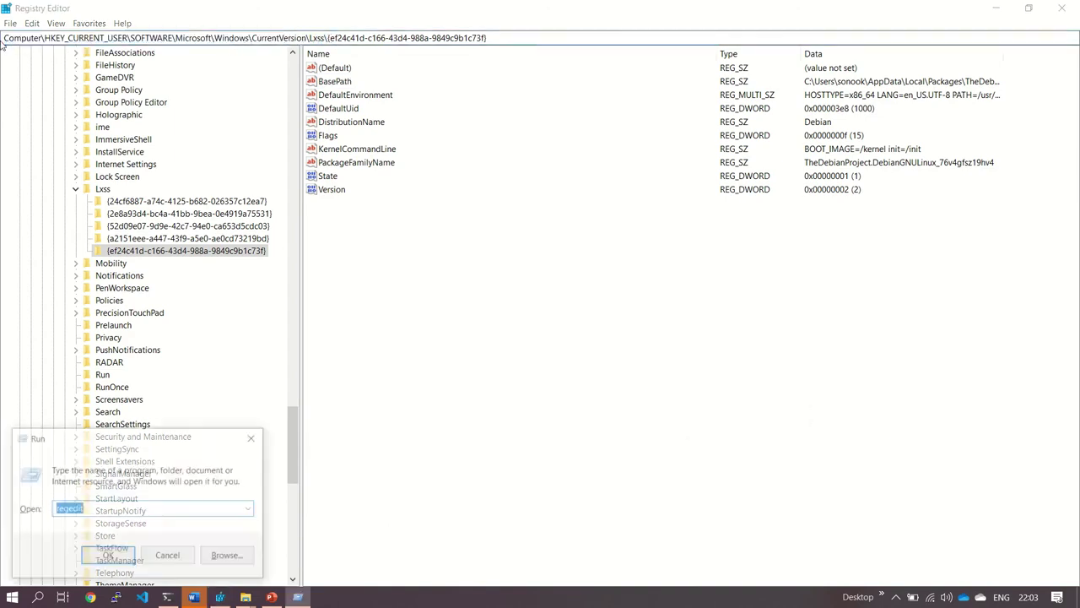
text(notepad)
key(Return)
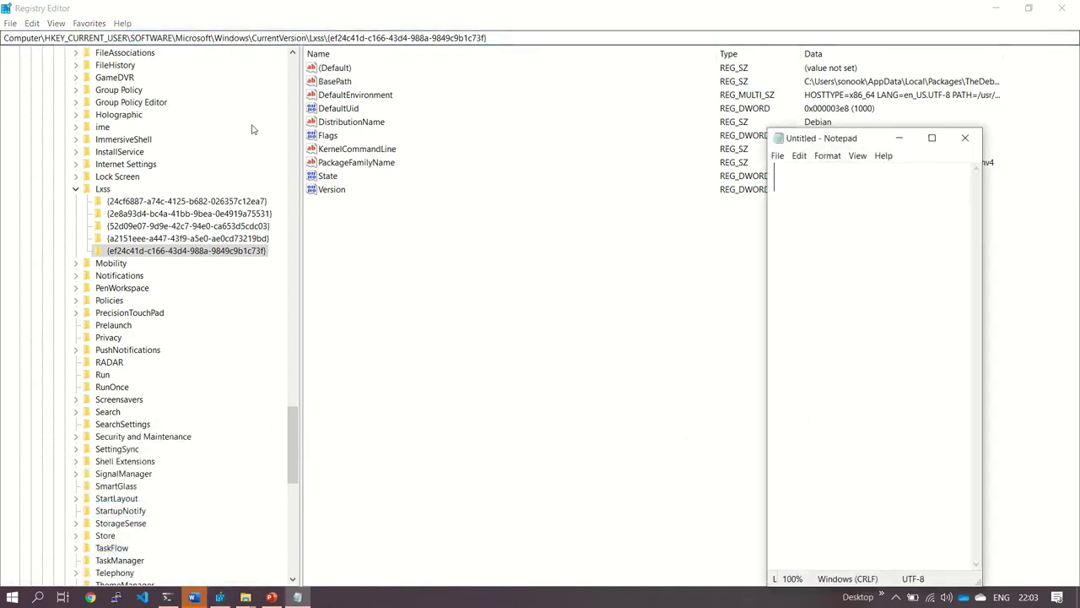
click(928, 137)
key(ctrl+v)
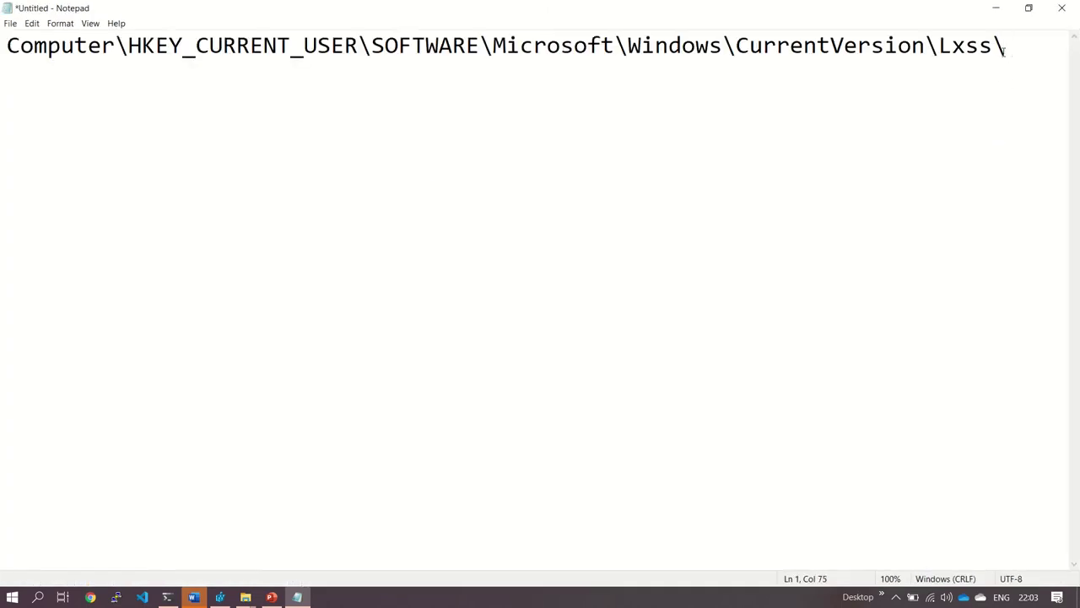
drag(1009, 54, 3, 48)
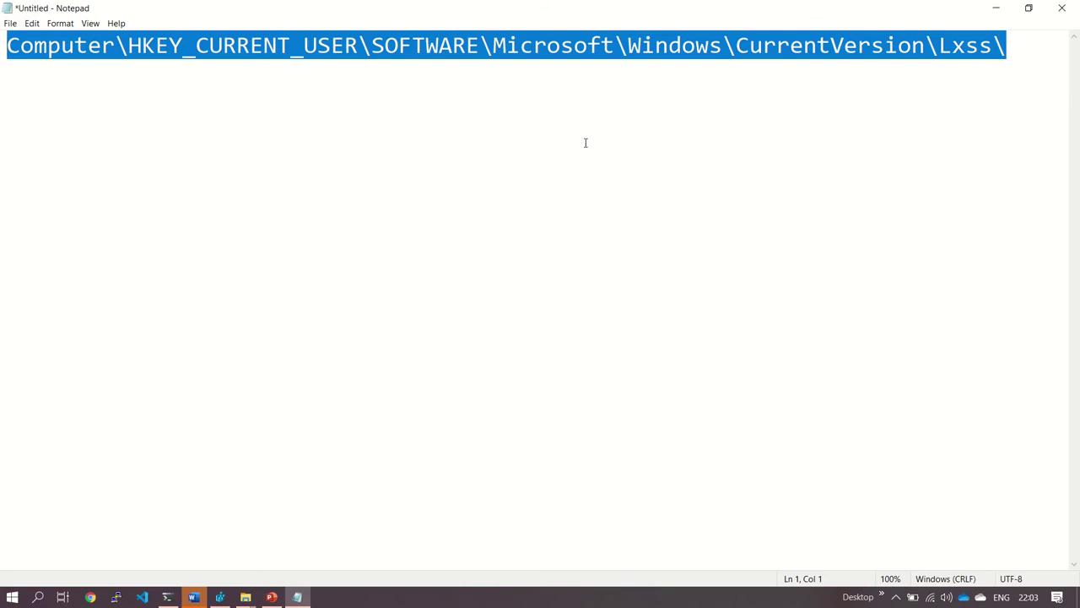
Browse the Lxss distribution subkeys until reaching the Ubuntu-20.04 key
click(995, 9)
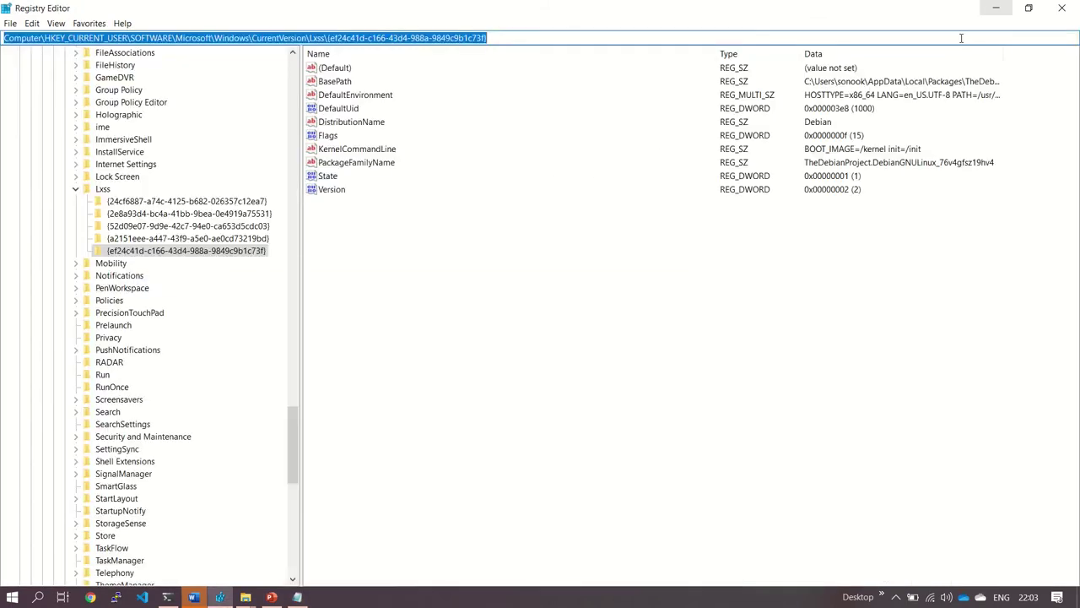
click(188, 238)
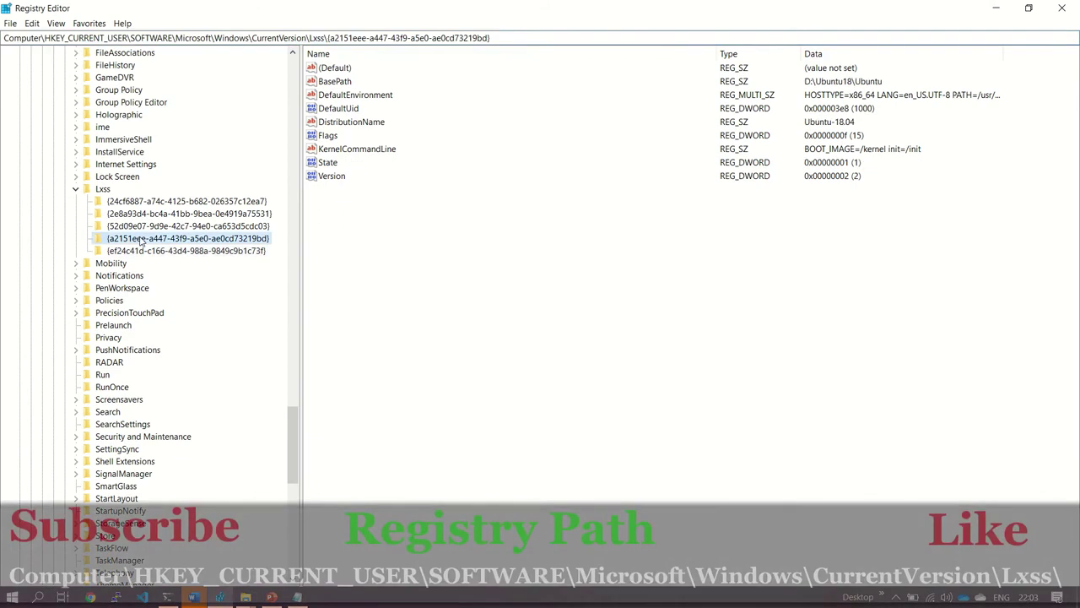
click(104, 189)
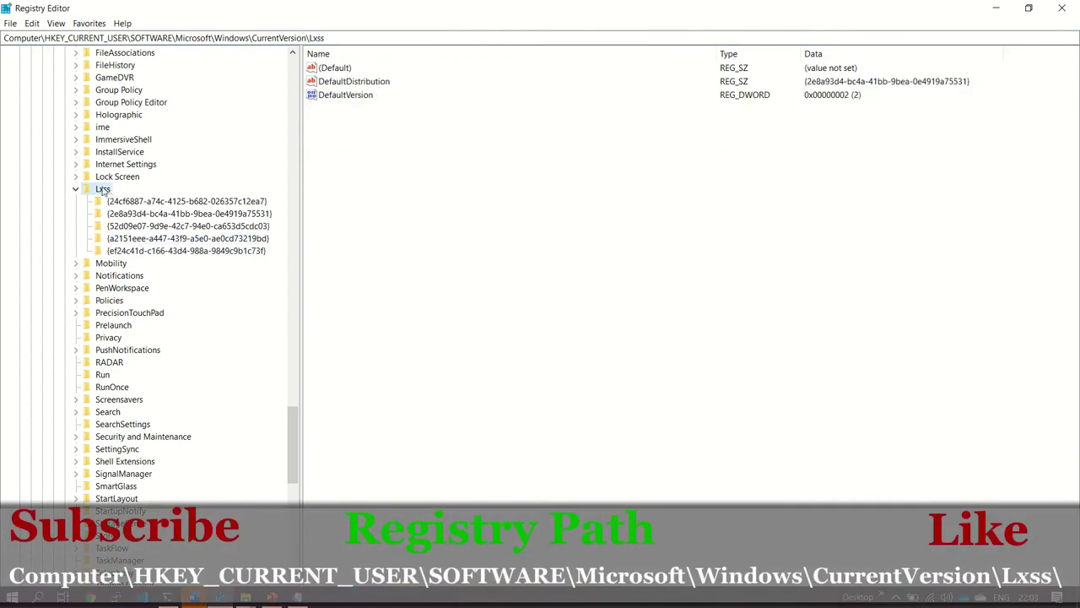
click(154, 241)
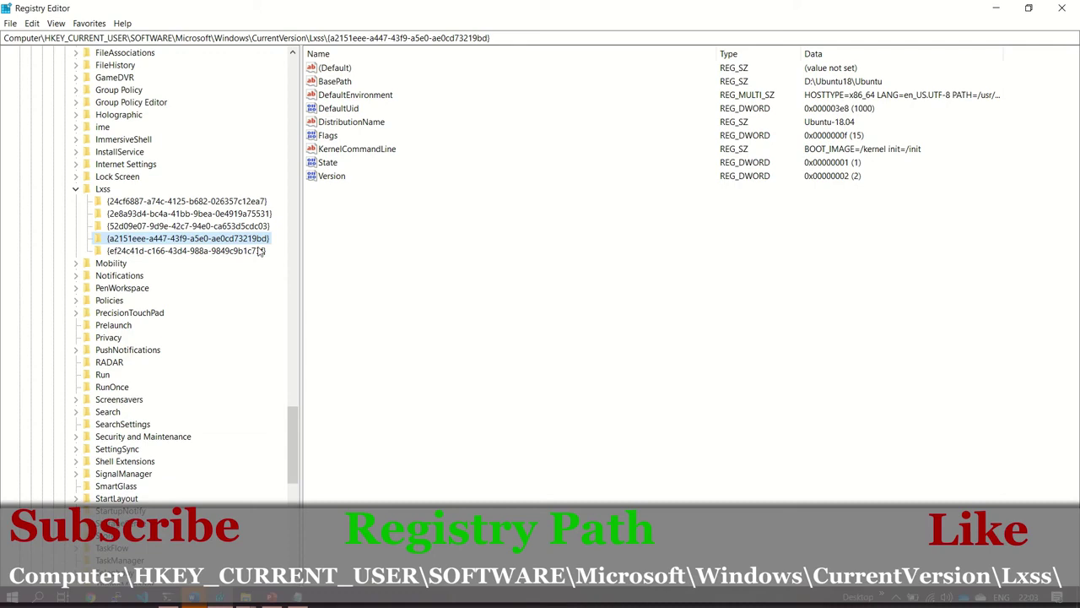
click(230, 251)
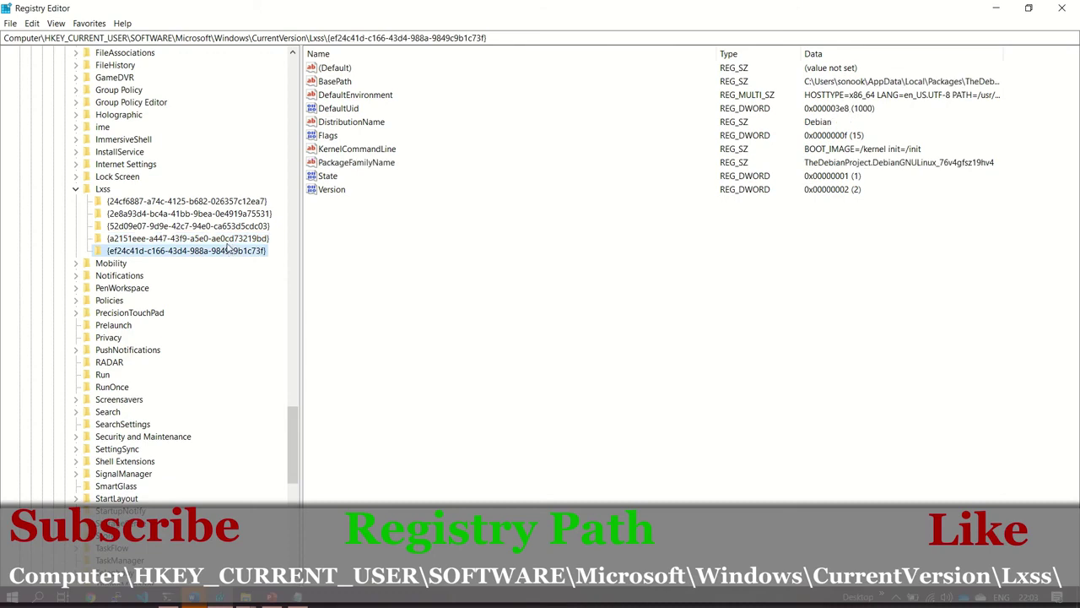
click(217, 229)
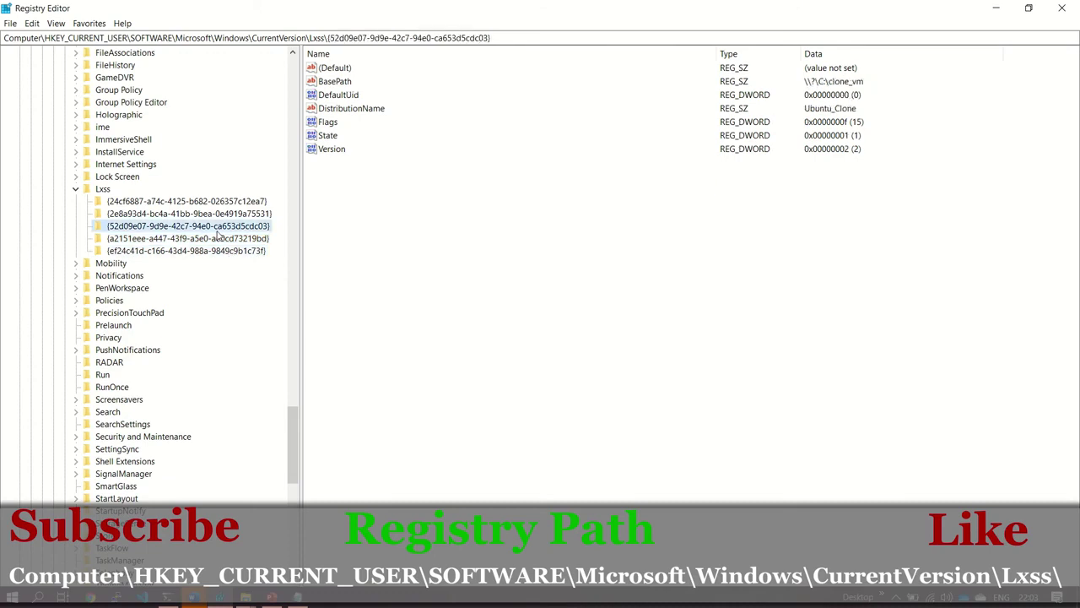
click(213, 216)
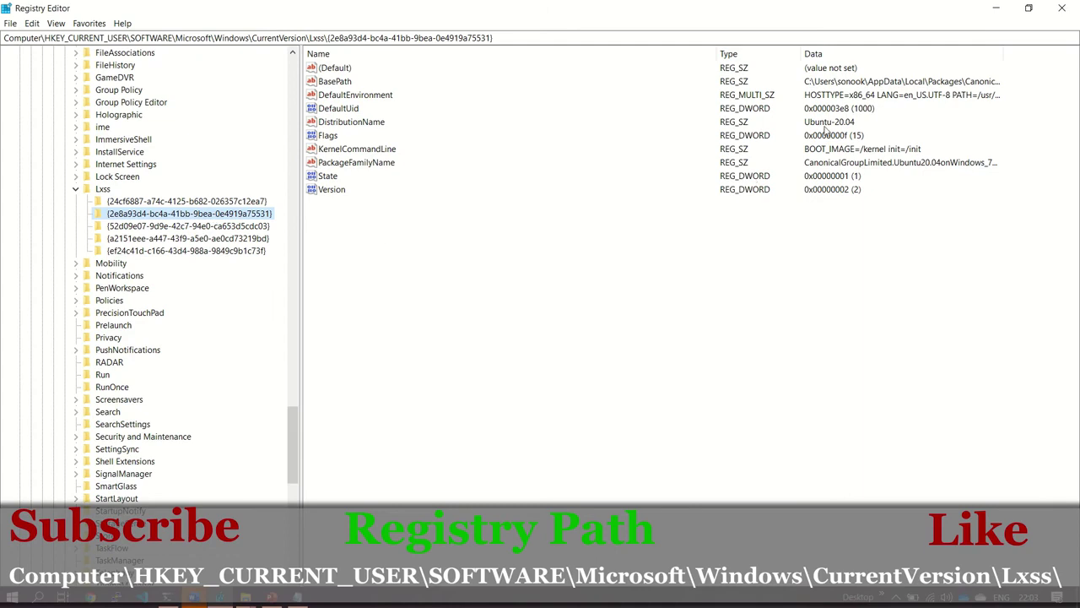
Open Ubuntu-20.04's BasePath value for editing and bring up Run for its folder
right_click(339, 82)
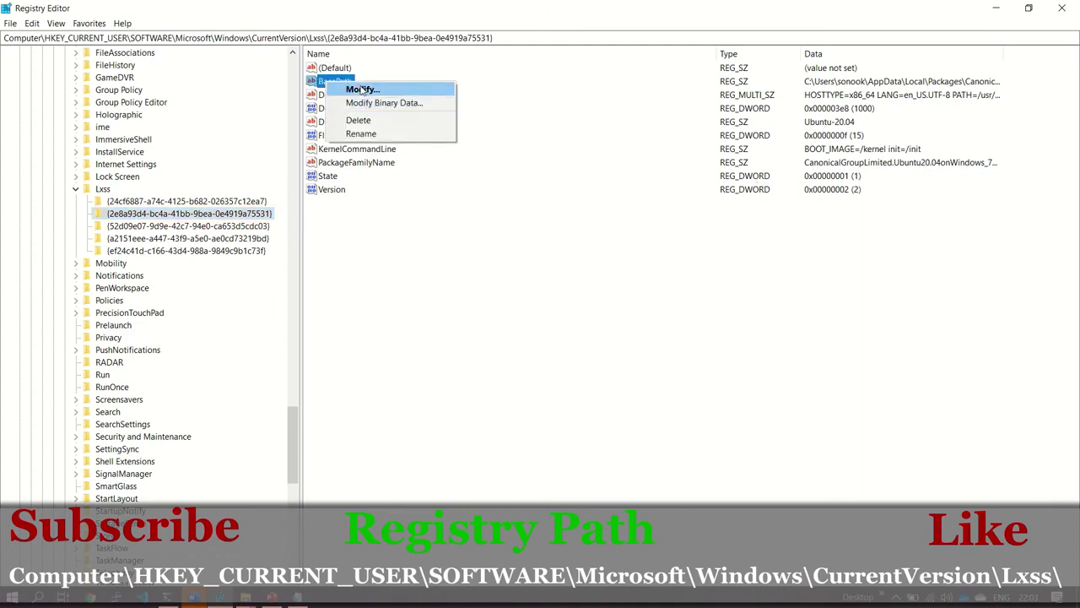
click(363, 89)
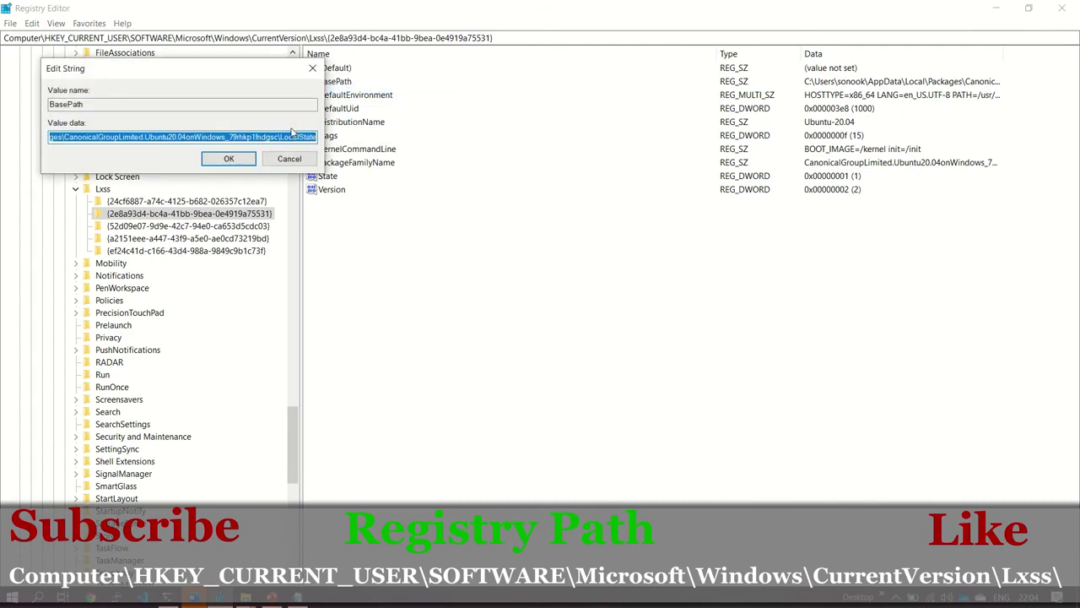
key(super+r)
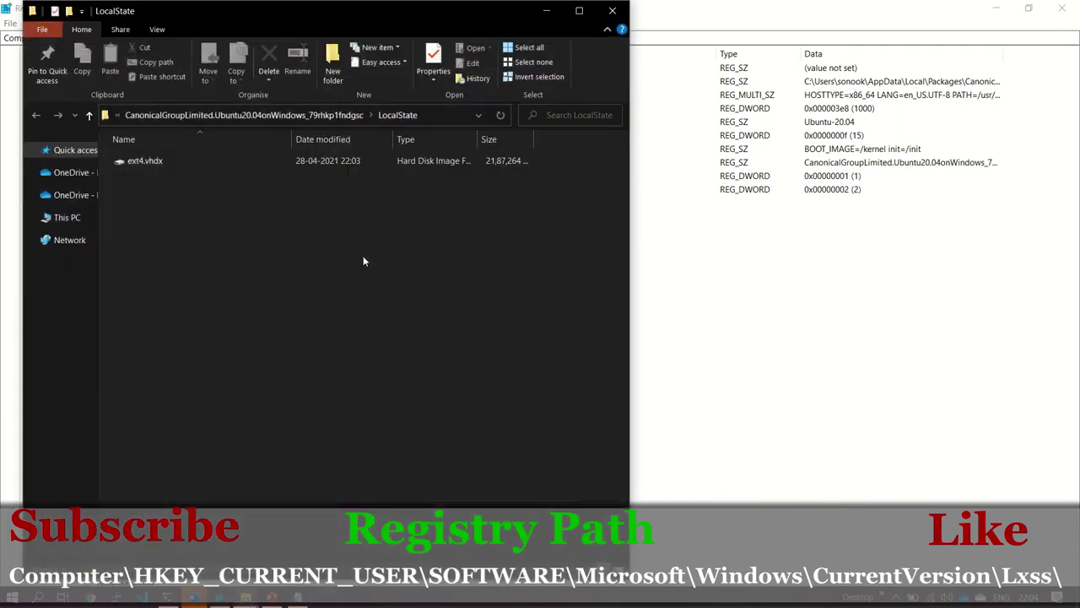
Inspect the LocalState path and ext4.vhdx, then cancel the BasePath edit unchanged
click(427, 114)
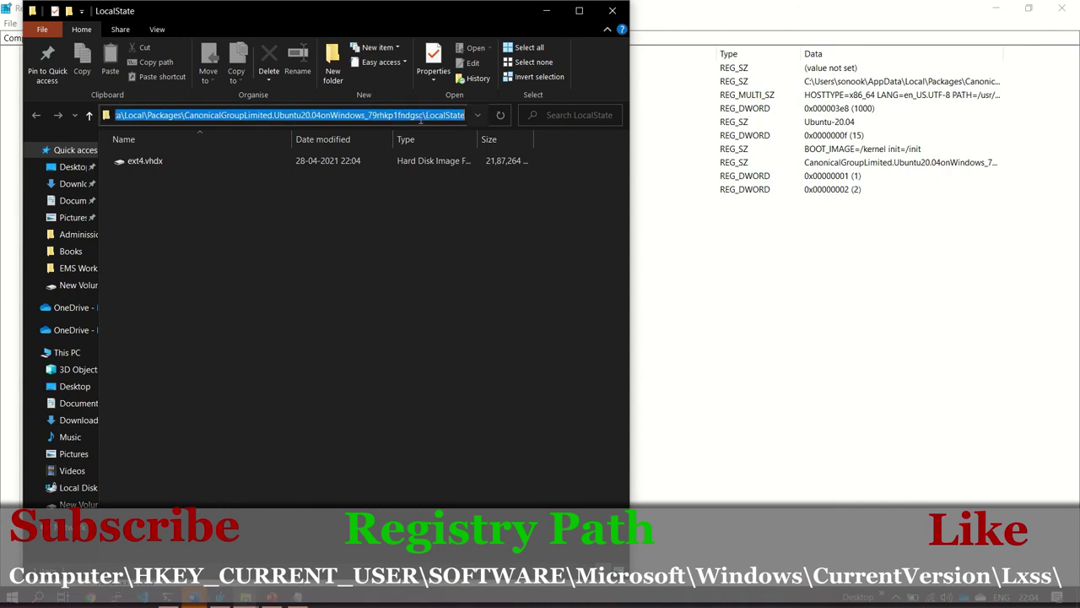
double_click(163, 114)
drag(172, 118, 38, 122)
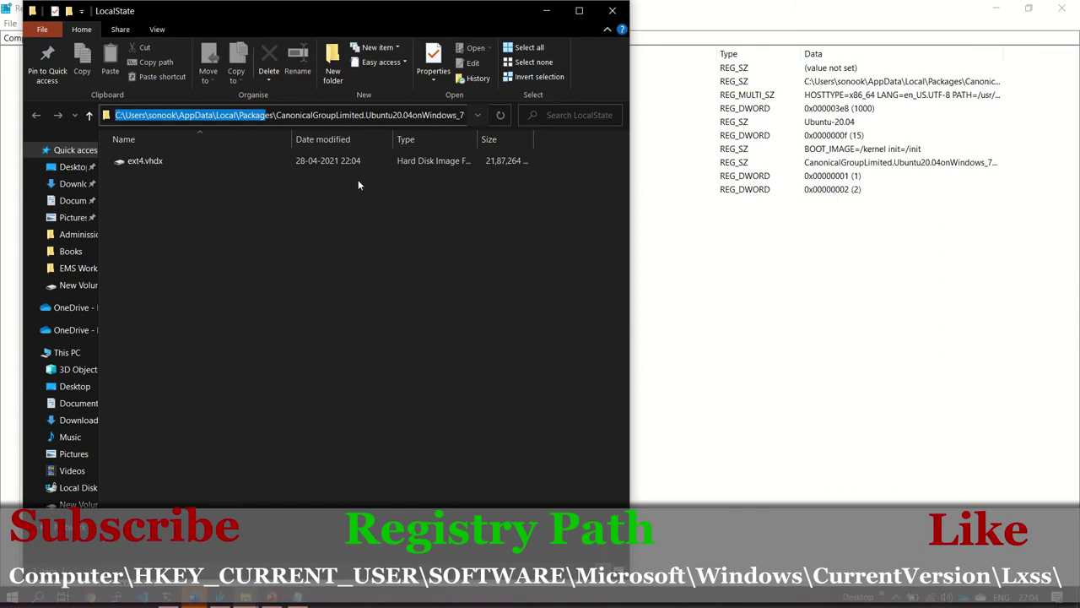
click(175, 163)
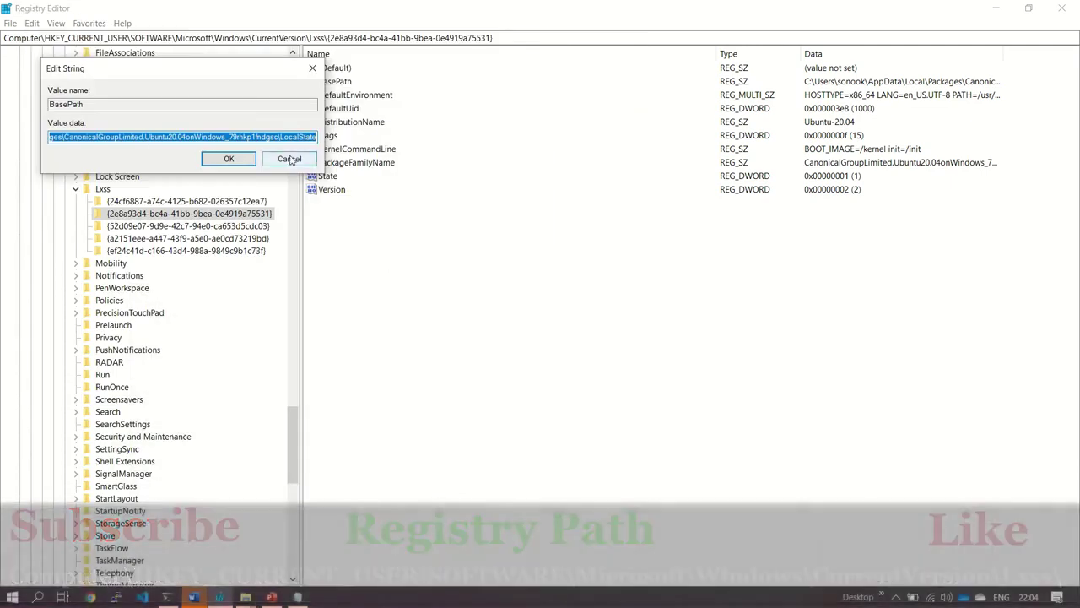
key(Escape)
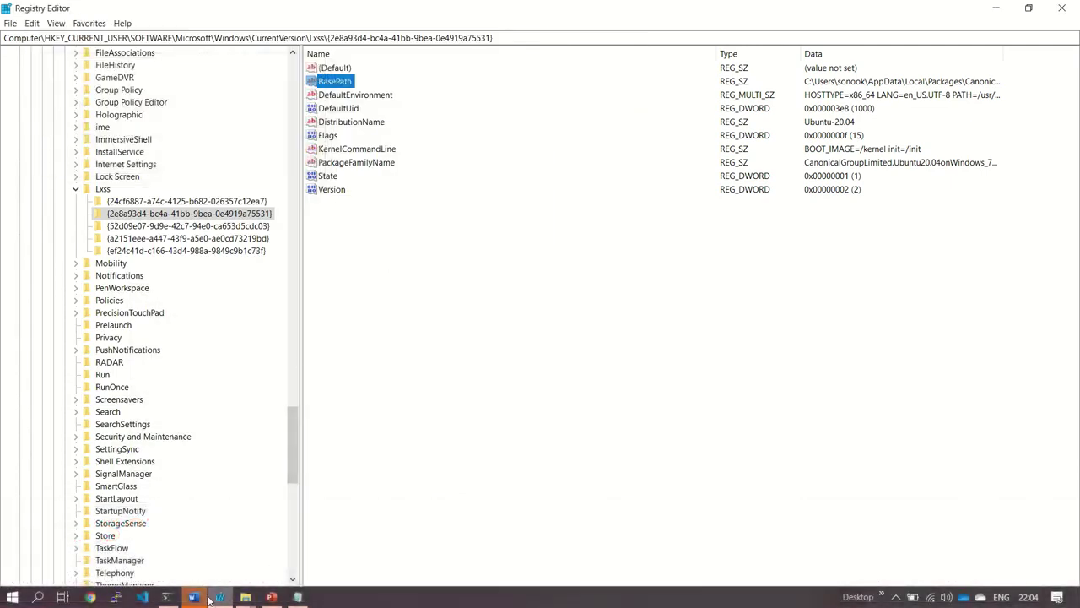
In PowerShell, list the WSL distributions and their states with wsl -l -v
click(166, 597)
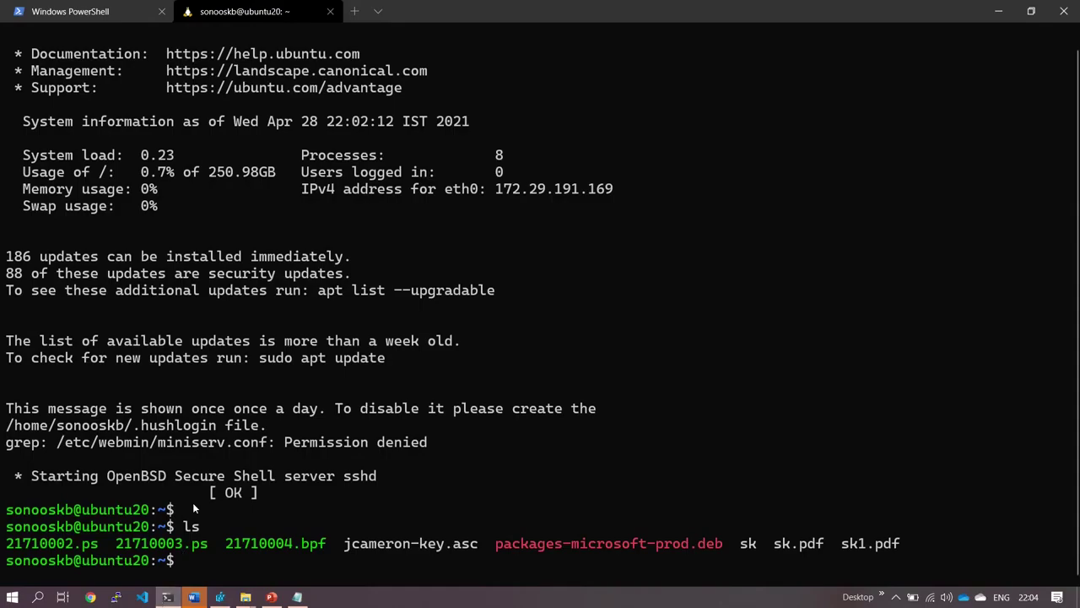
click(70, 11)
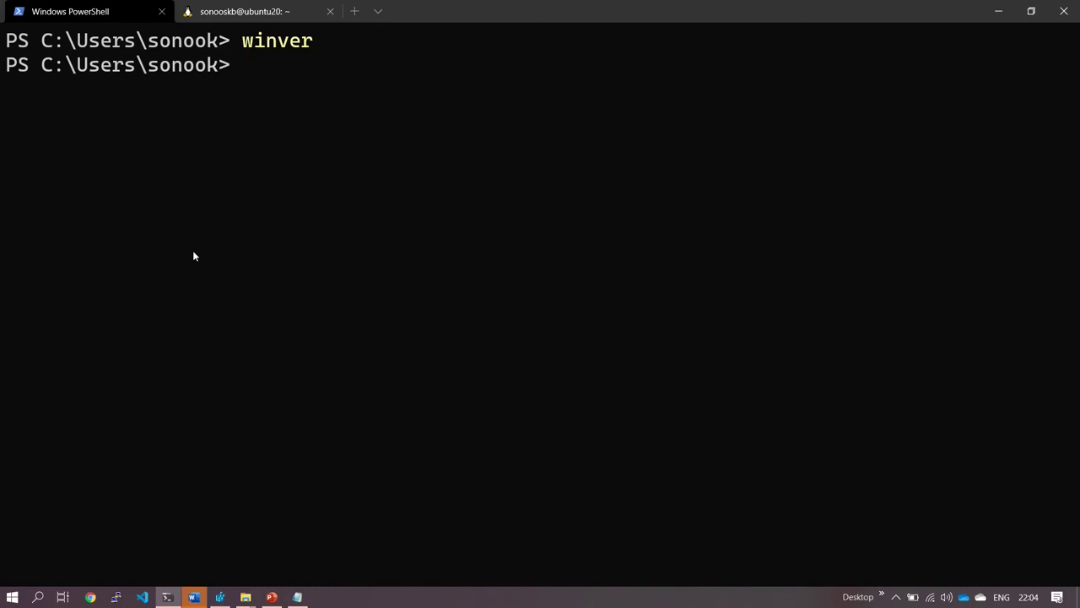
text(wsl -l -v)
key(Return)
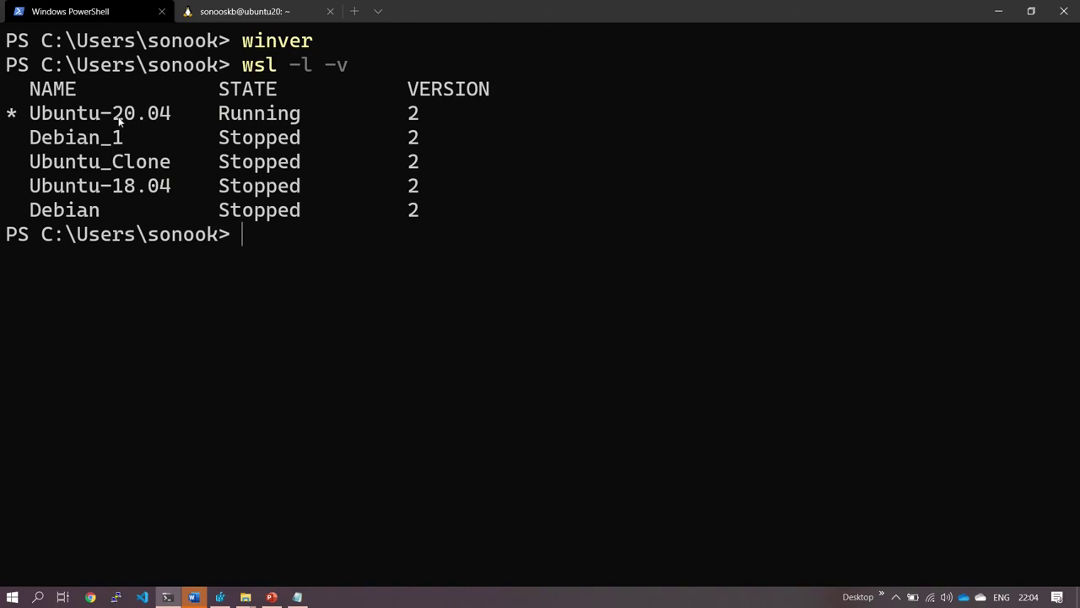
drag(119, 121, 172, 119)
click(266, 234)
Run wsl --shutdown and rerun wsl -l -v to confirm Ubuntu-20.04 is Stopped
text(wsl --shutdown)
key(Return)
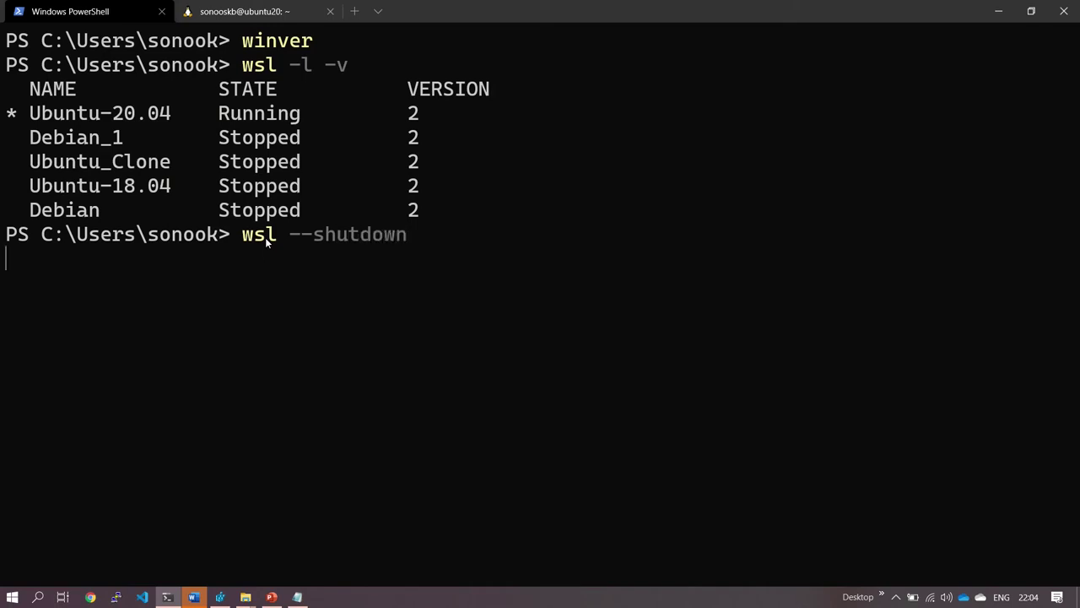
key(Up)
key(Up)
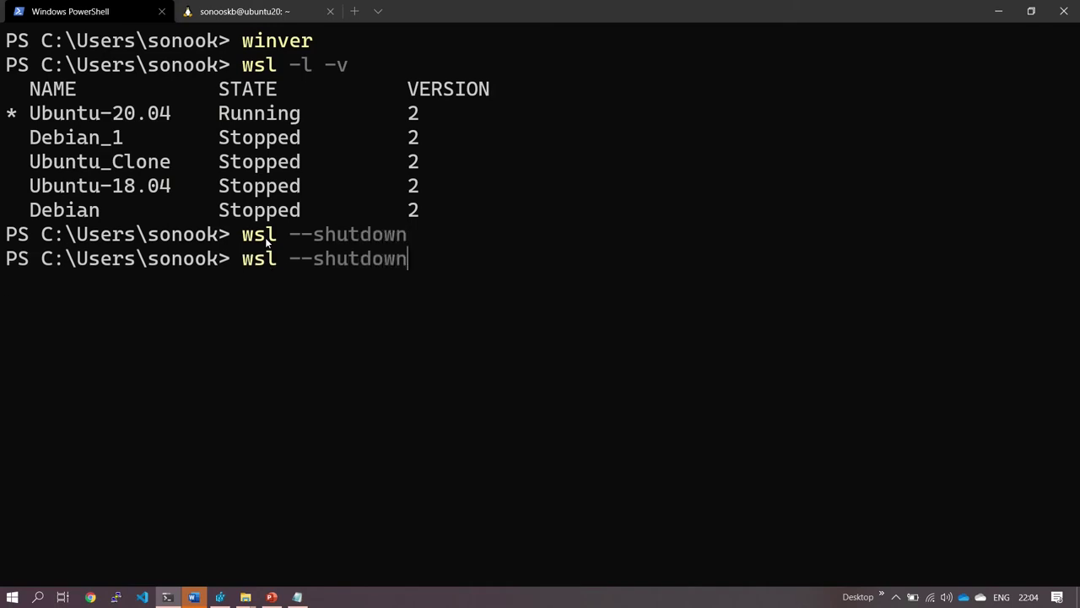
key(Return)
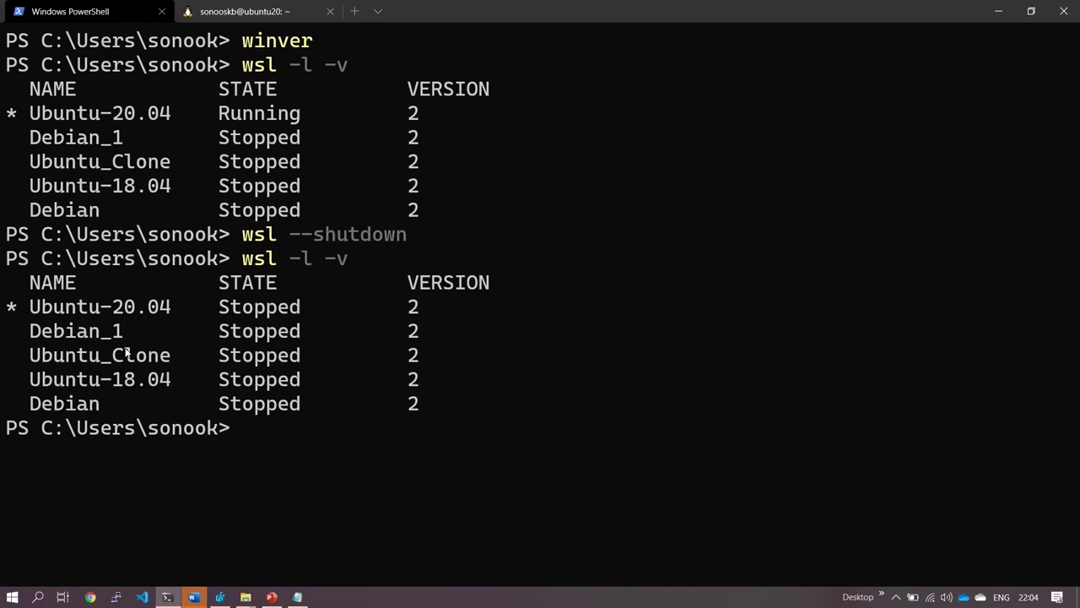
drag(133, 330, 188, 317)
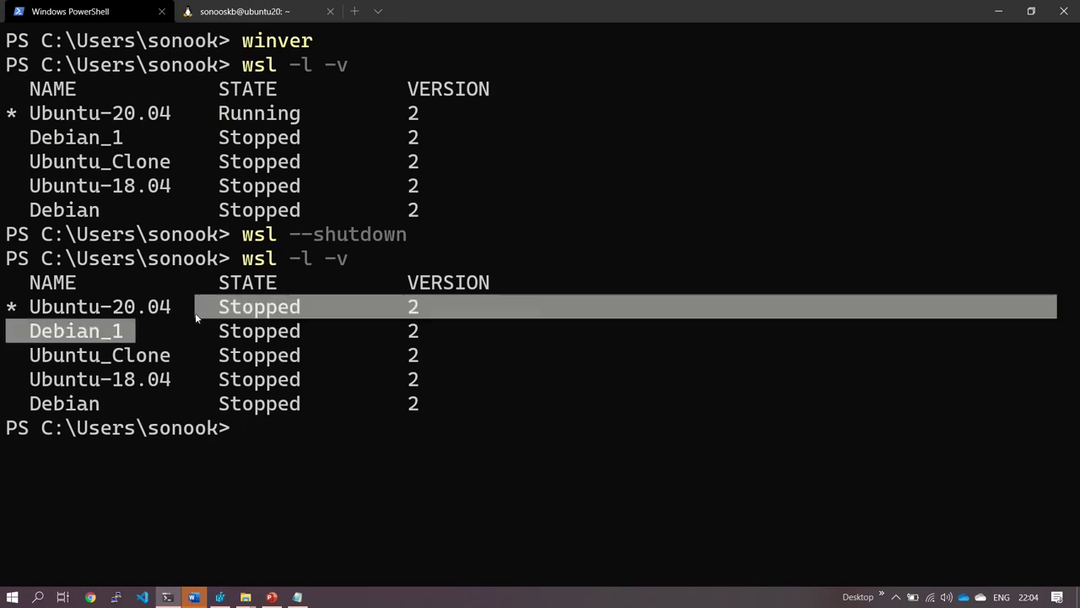
mouse_move(246, 598)
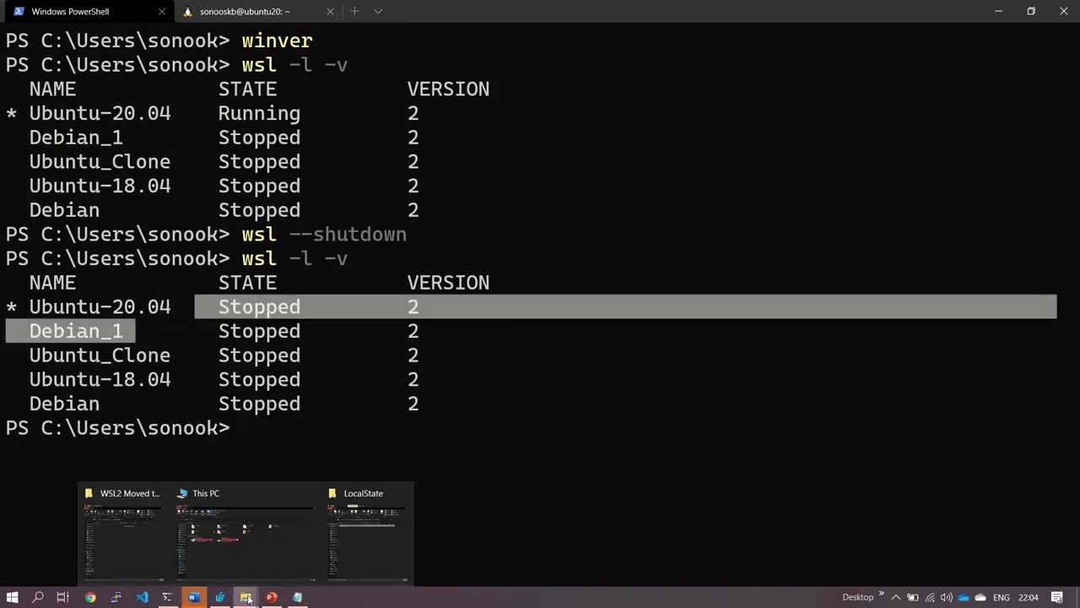
mouse_move(339, 548)
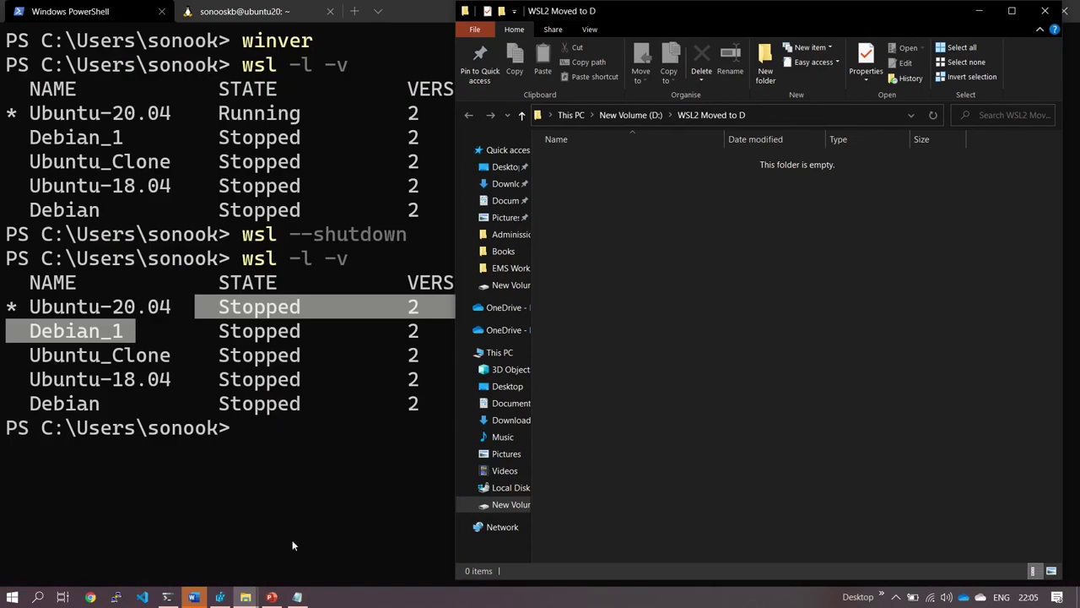
click(292, 539)
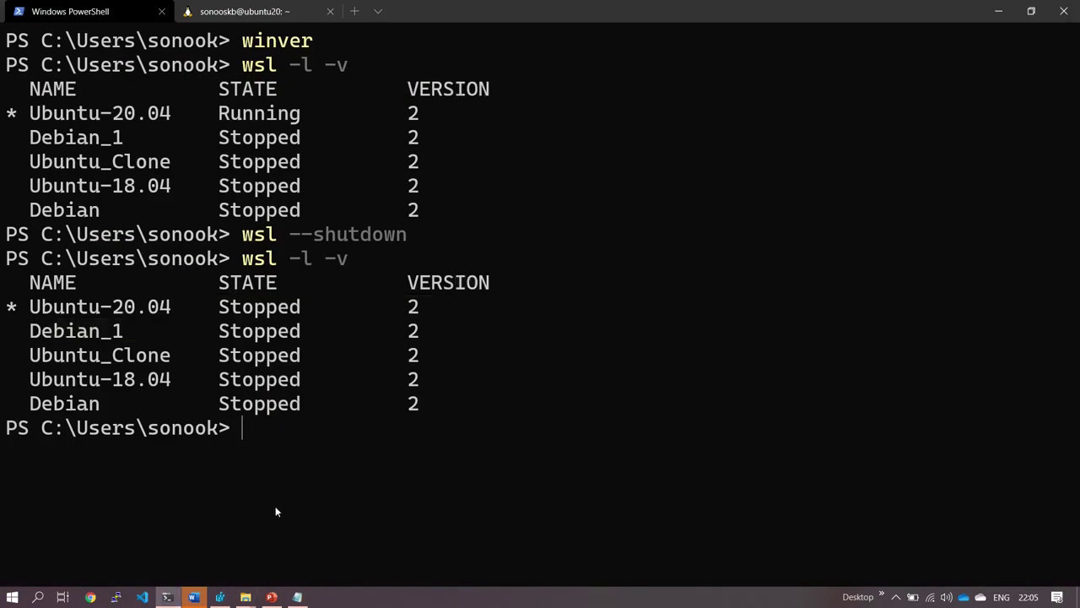
Open D:\WSL2 Moved to D via Run, see it is empty, then return to Registry Editor
key(super+r)
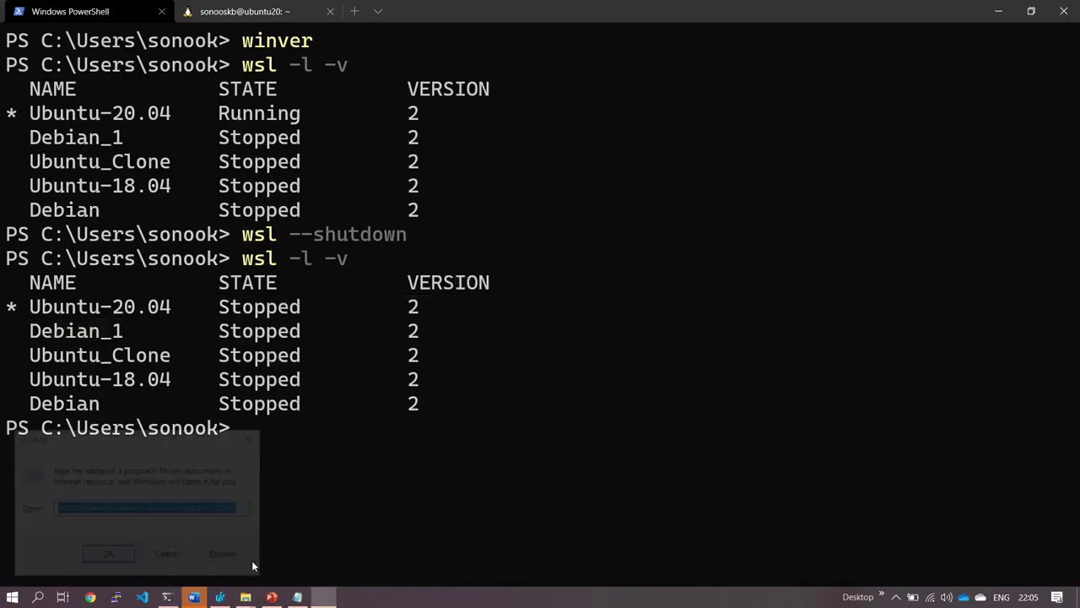
text(d:)
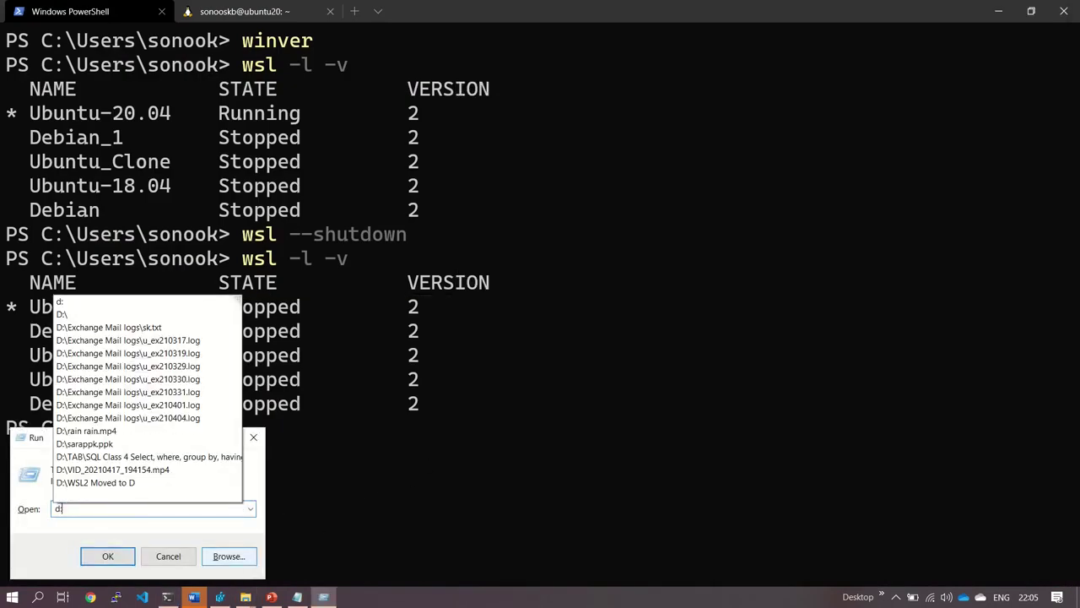
text(\)
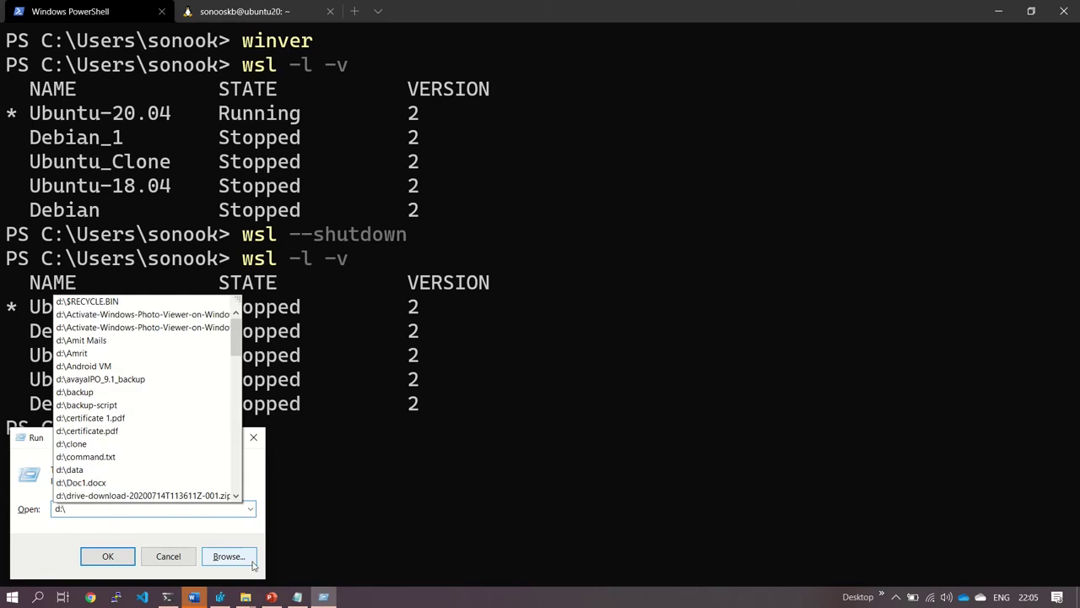
text(ws)
key(Down)
key(Return)
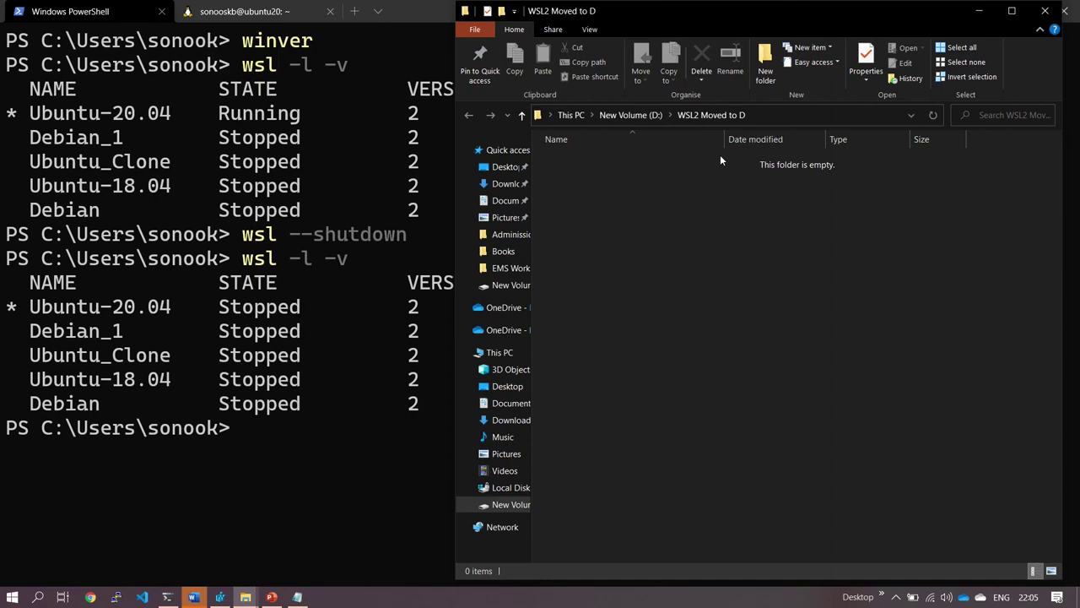
click(775, 111)
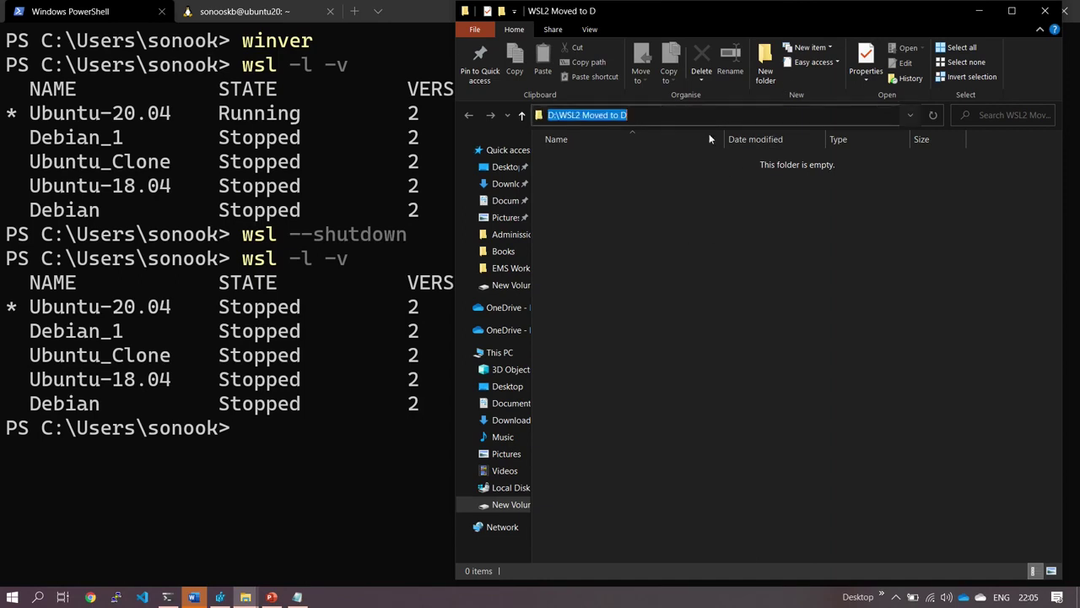
click(979, 11)
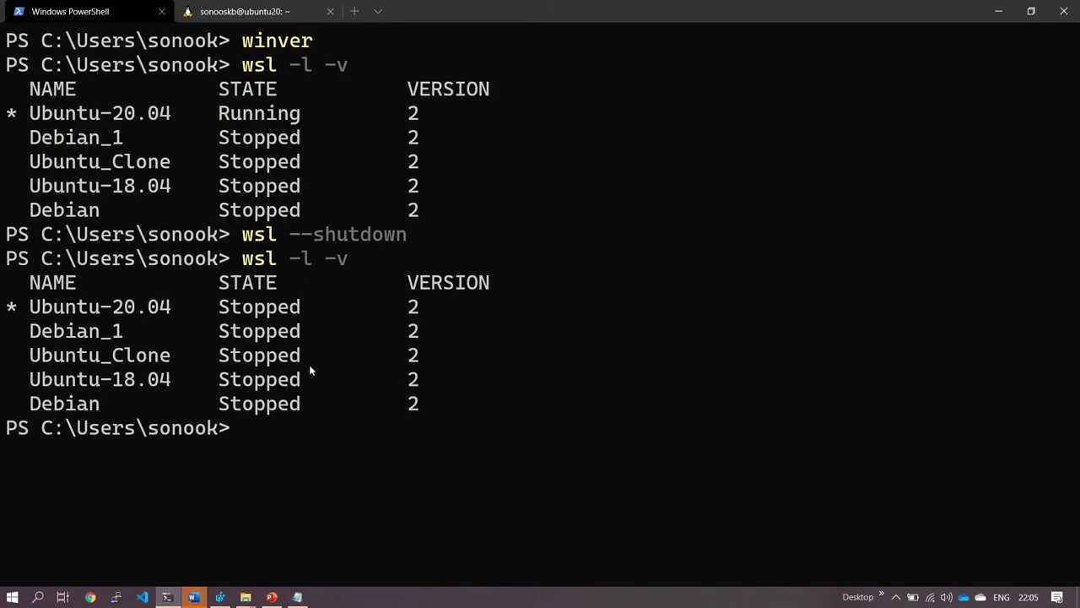
click(219, 597)
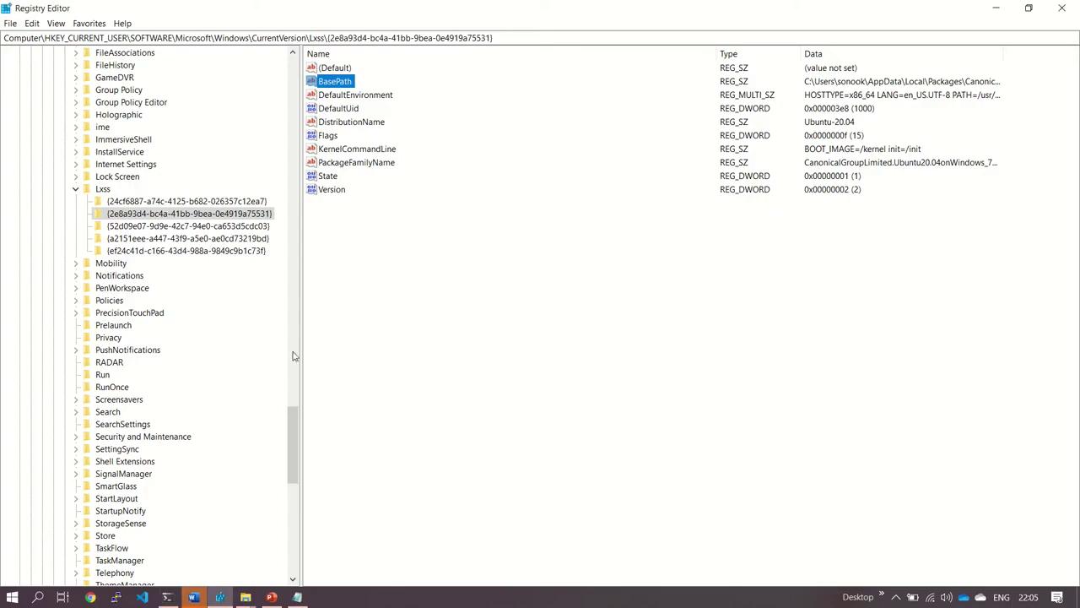
Confirm the key is Ubuntu-20.04 and export it as 'backup' into D:\WSL2 Moved to D
click(831, 125)
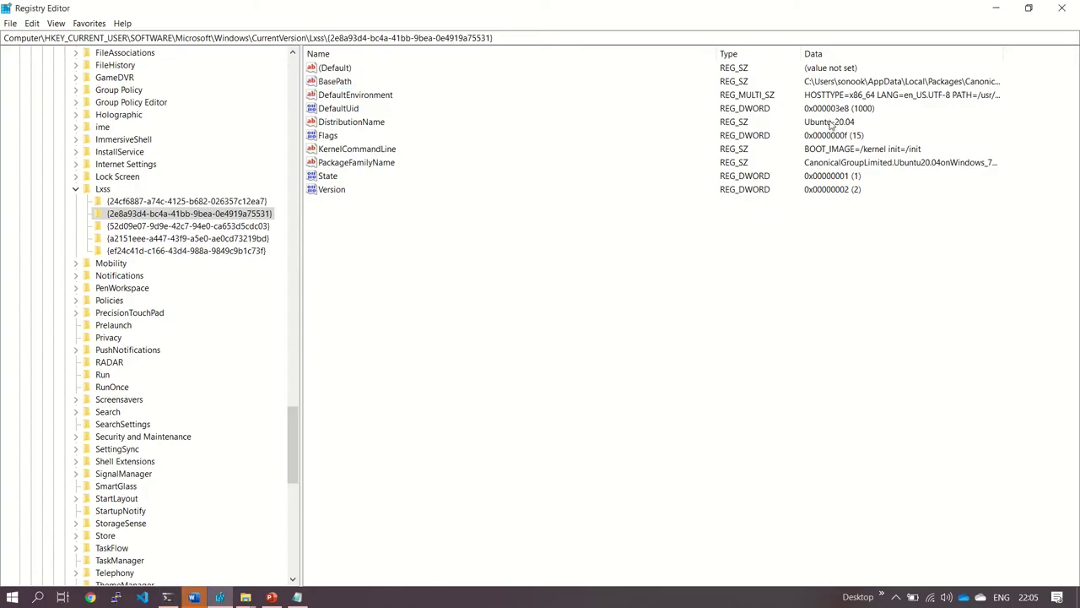
click(352, 123)
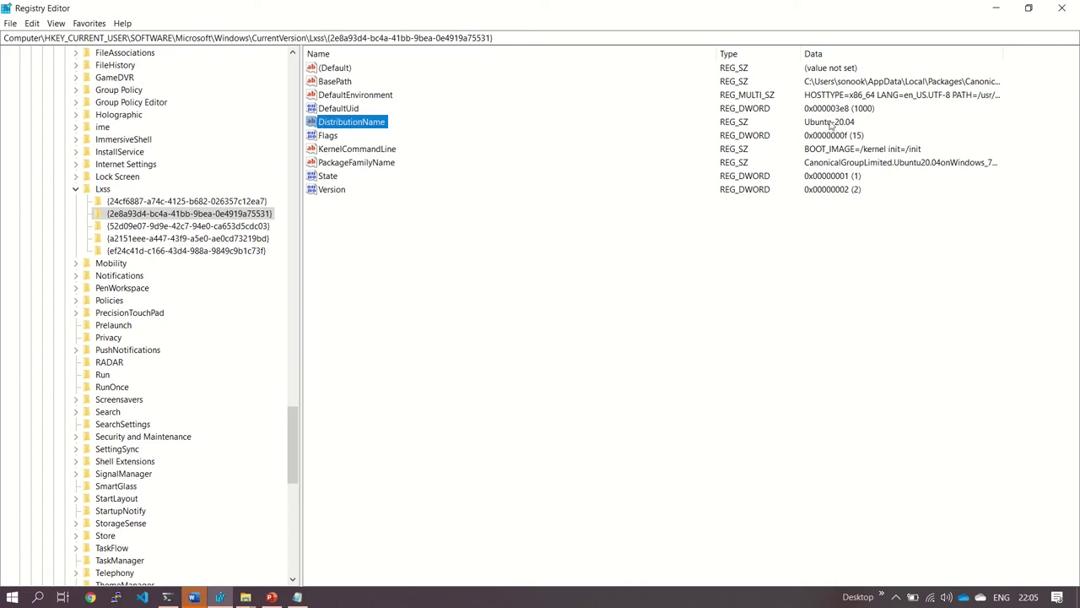
right_click(205, 214)
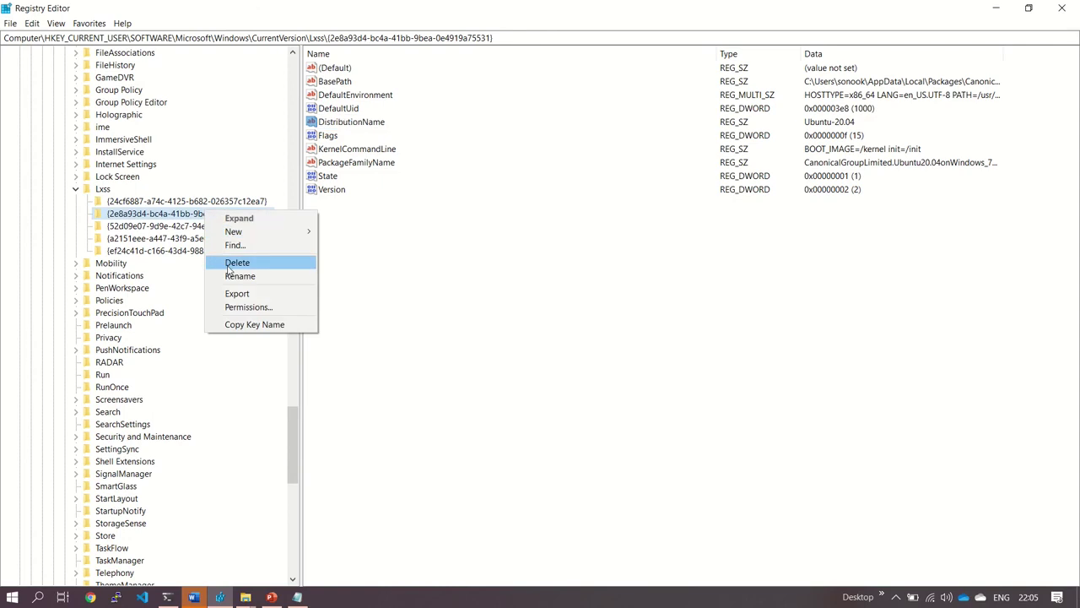
click(248, 297)
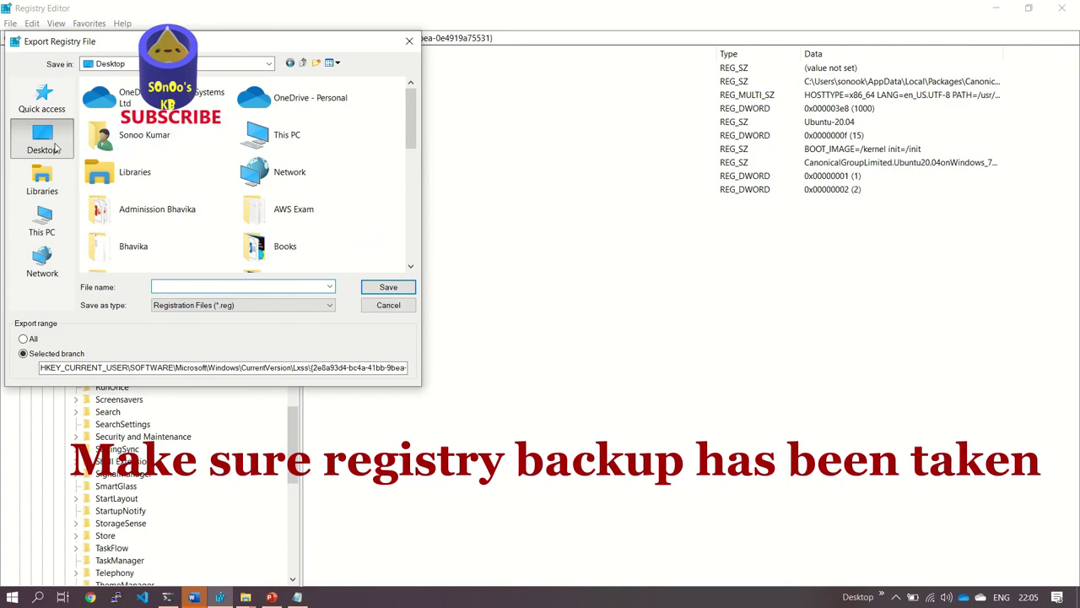
click(49, 229)
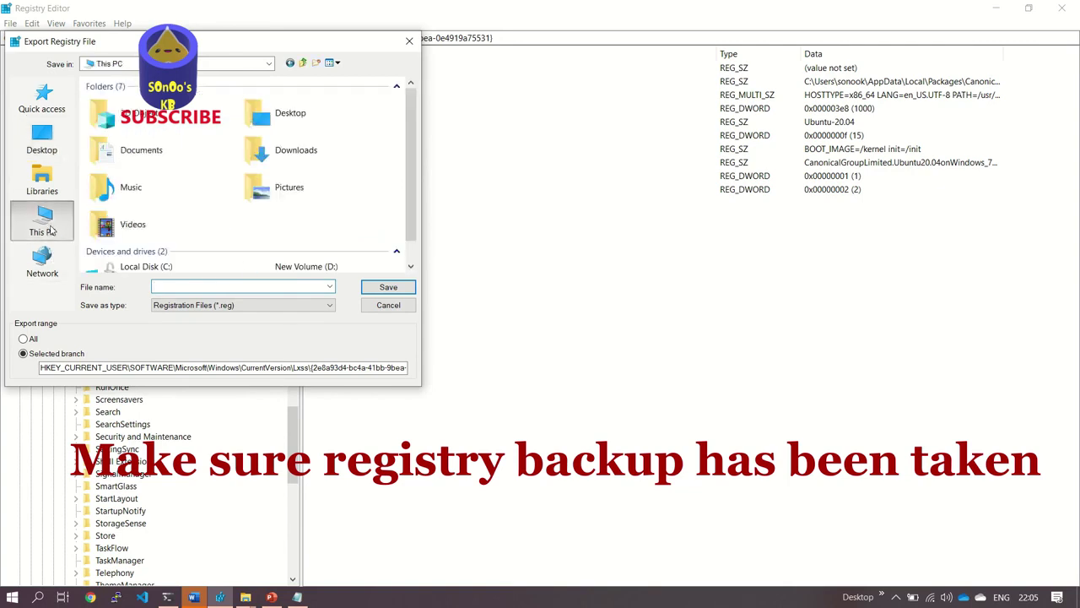
drag(407, 182, 410, 226)
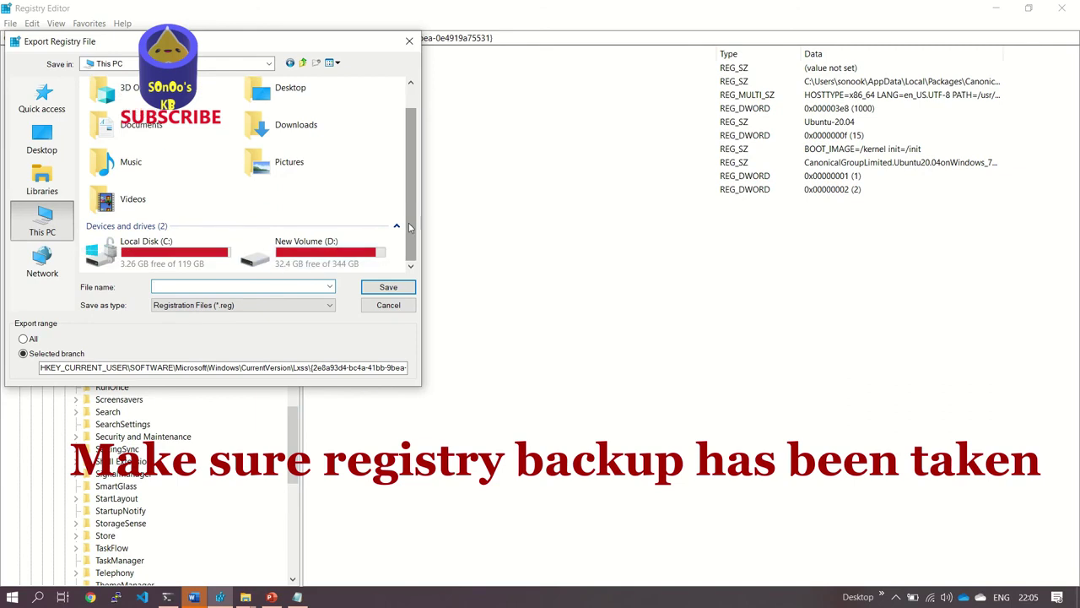
double_click(324, 248)
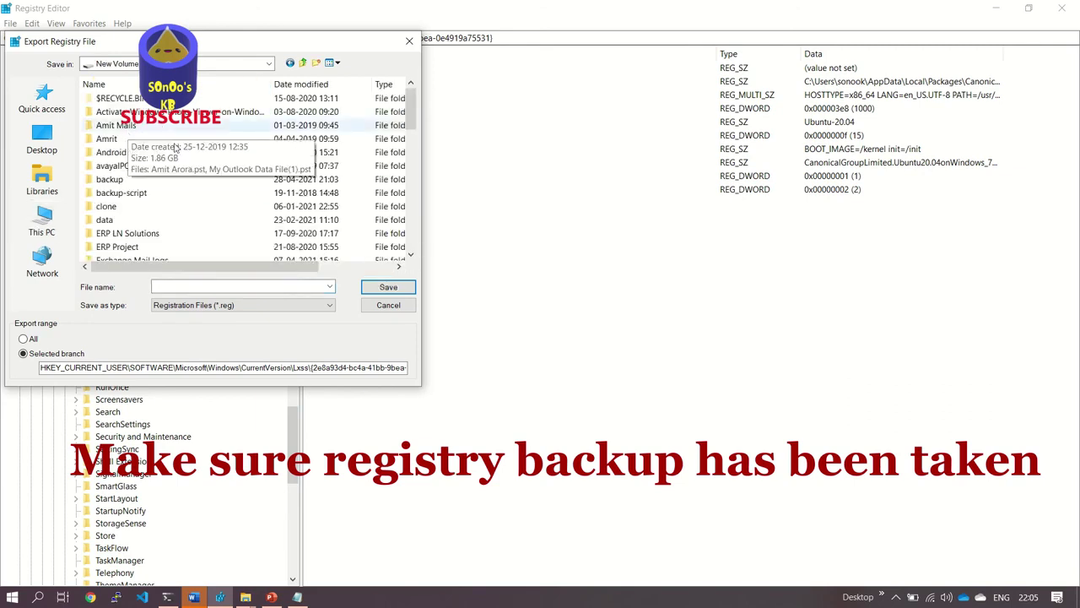
click(110, 126)
key(w)
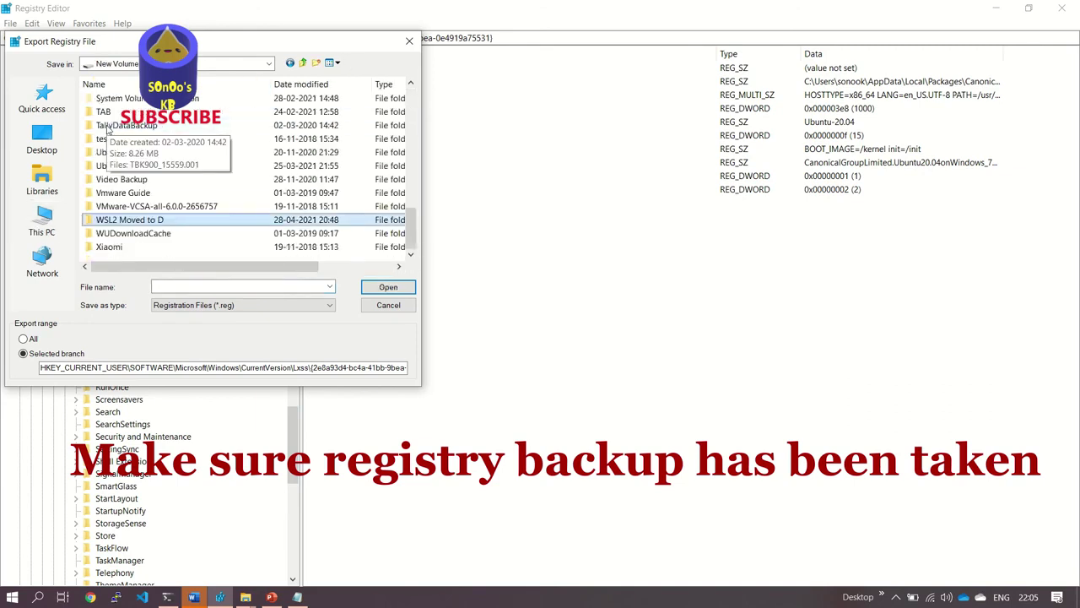
key(Return)
click(239, 287)
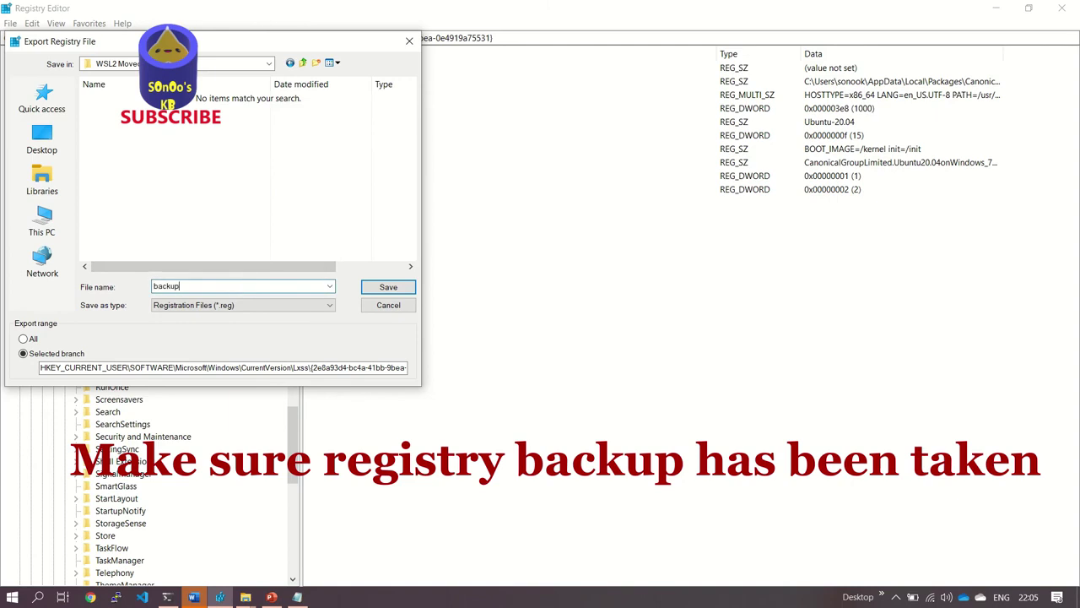
click(389, 287)
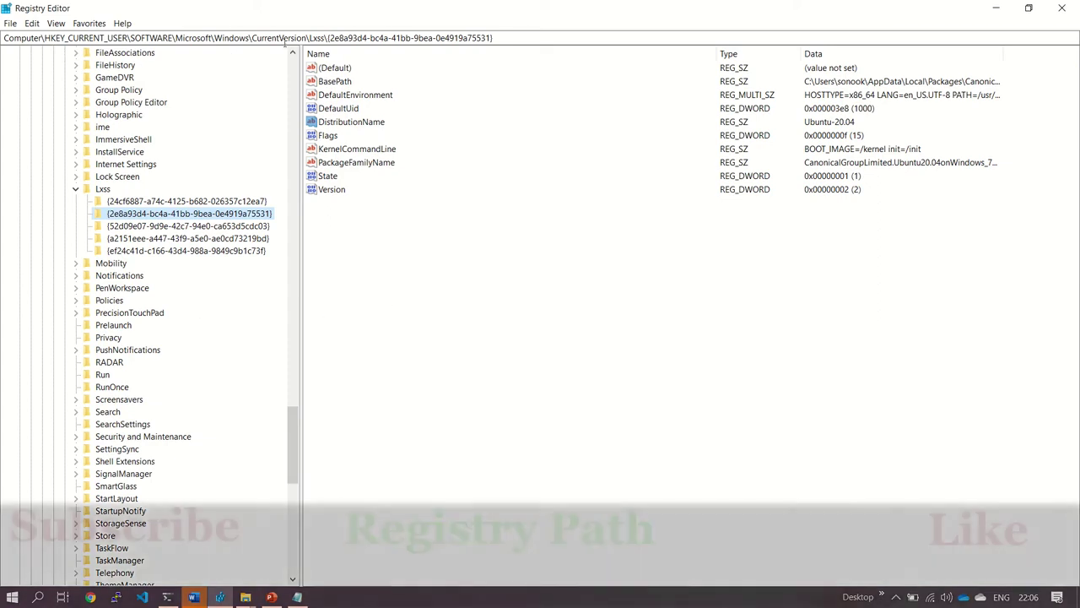
Open the Ubuntu-20.04 BasePath value in the Edit String dialog, still showing LocalState
drag(327, 38, 3, 46)
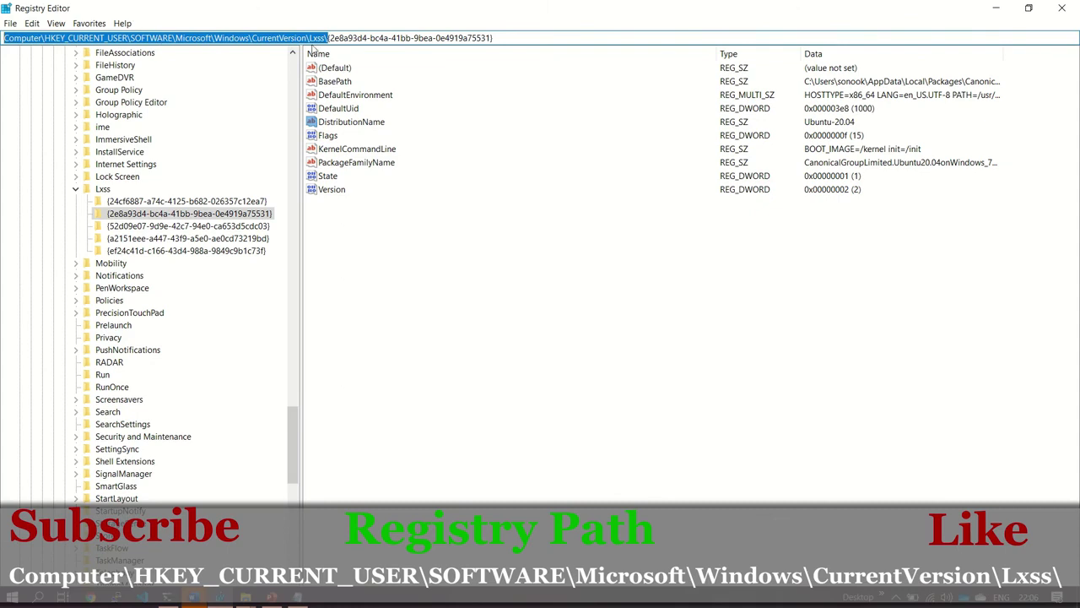
click(369, 123)
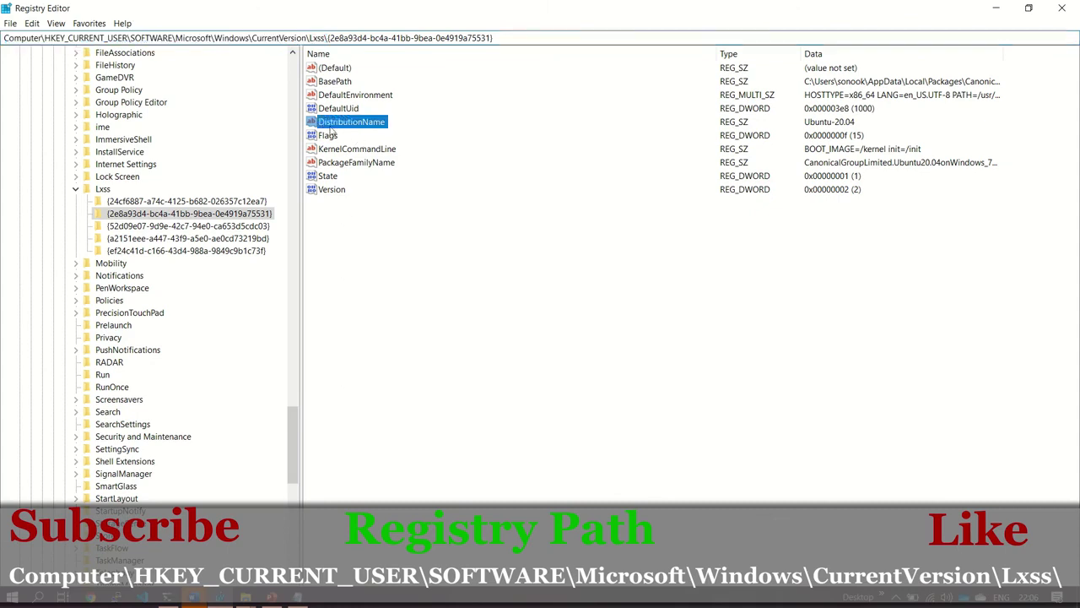
click(336, 81)
right_click(337, 83)
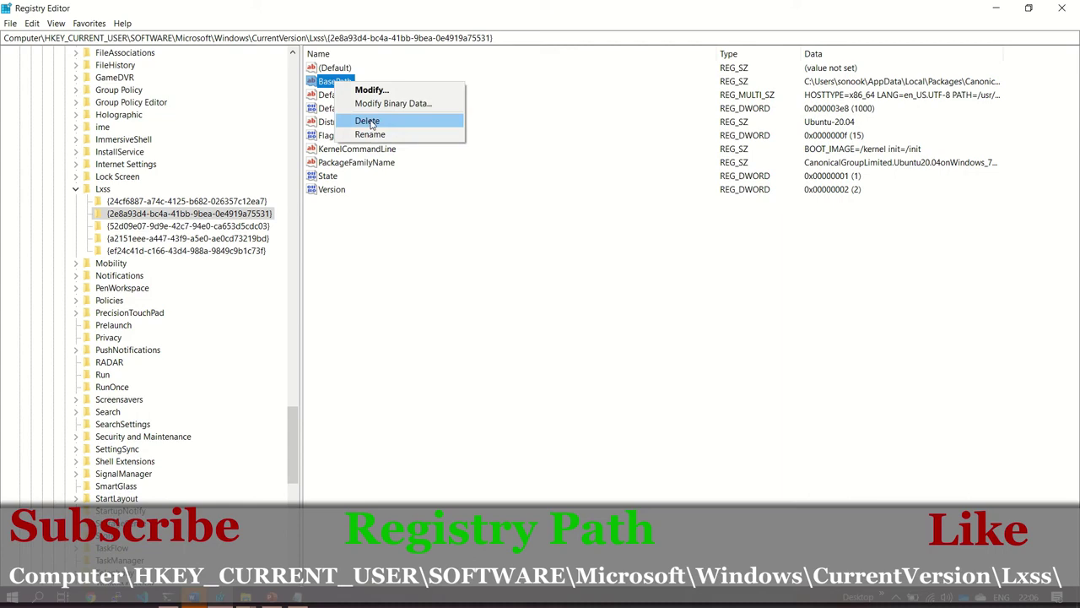
click(371, 89)
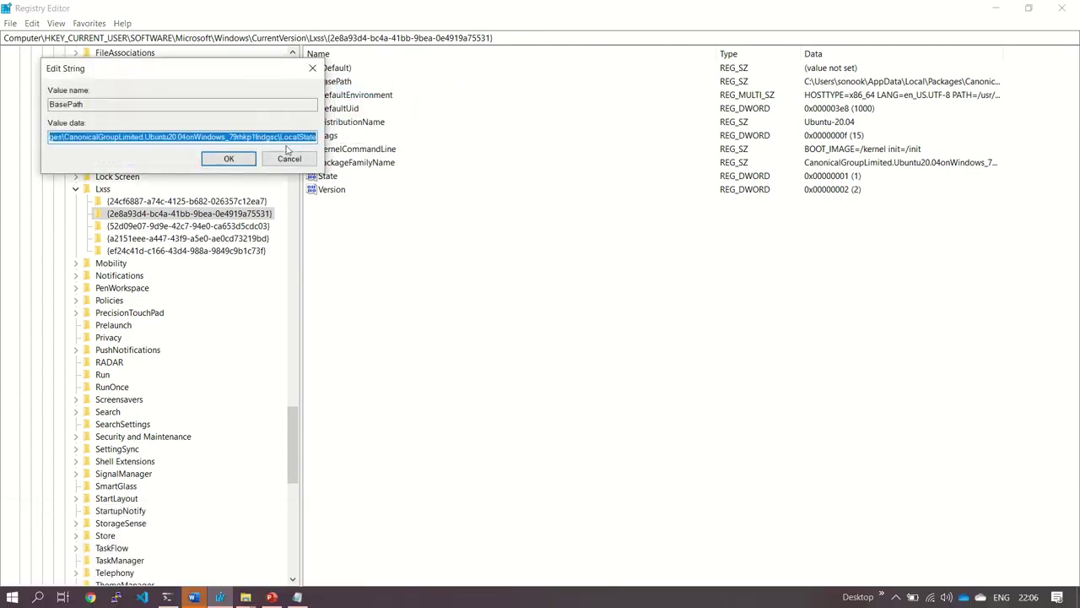
click(247, 596)
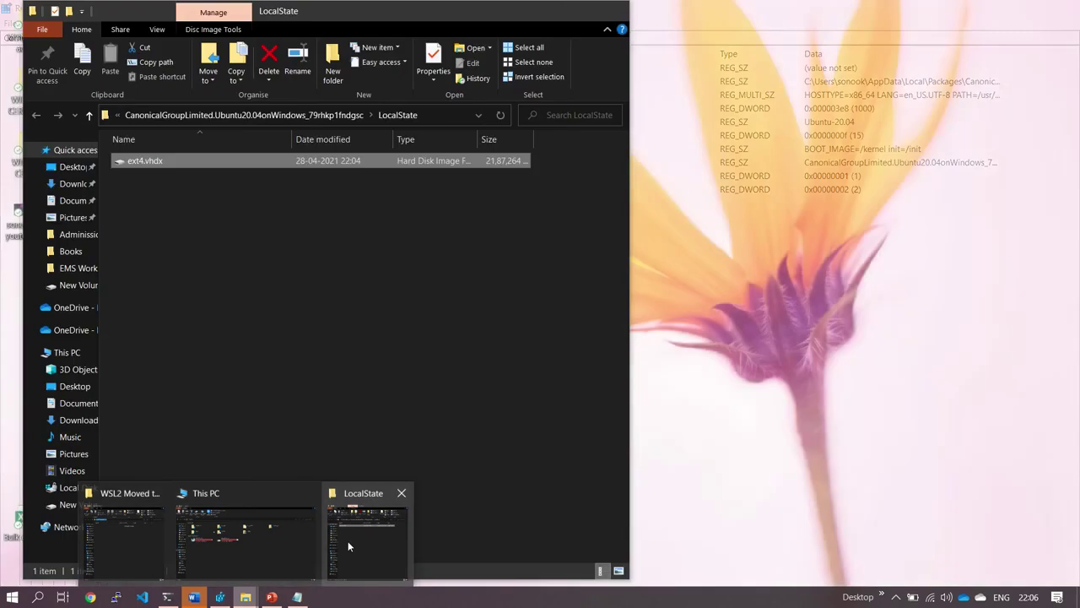
Cut ext4.vhdx from LocalState and switch to the D:\WSL2 Moved to D window
click(348, 541)
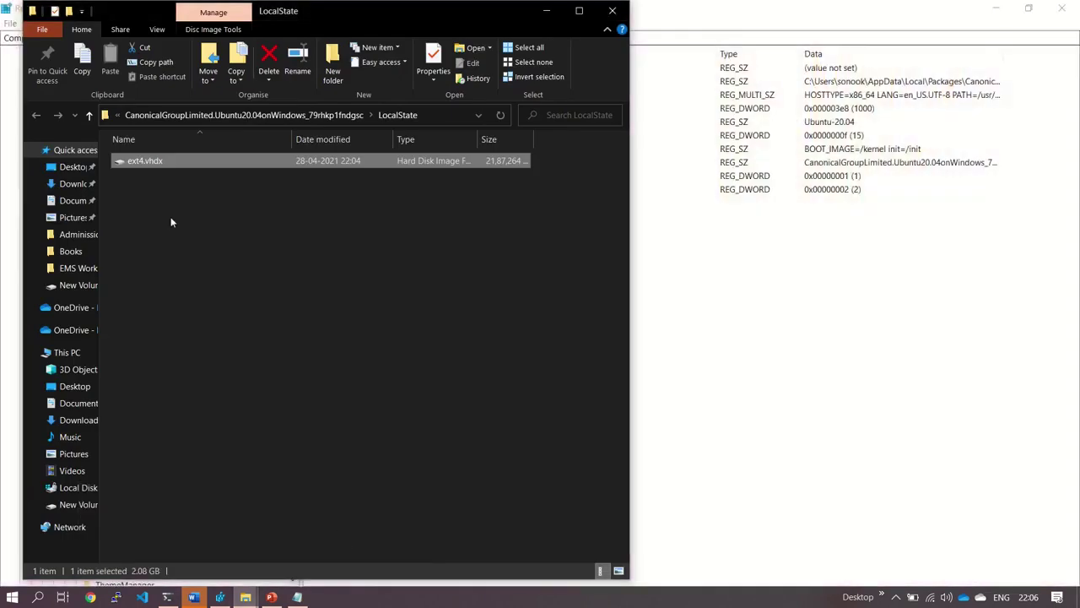
right_click(175, 162)
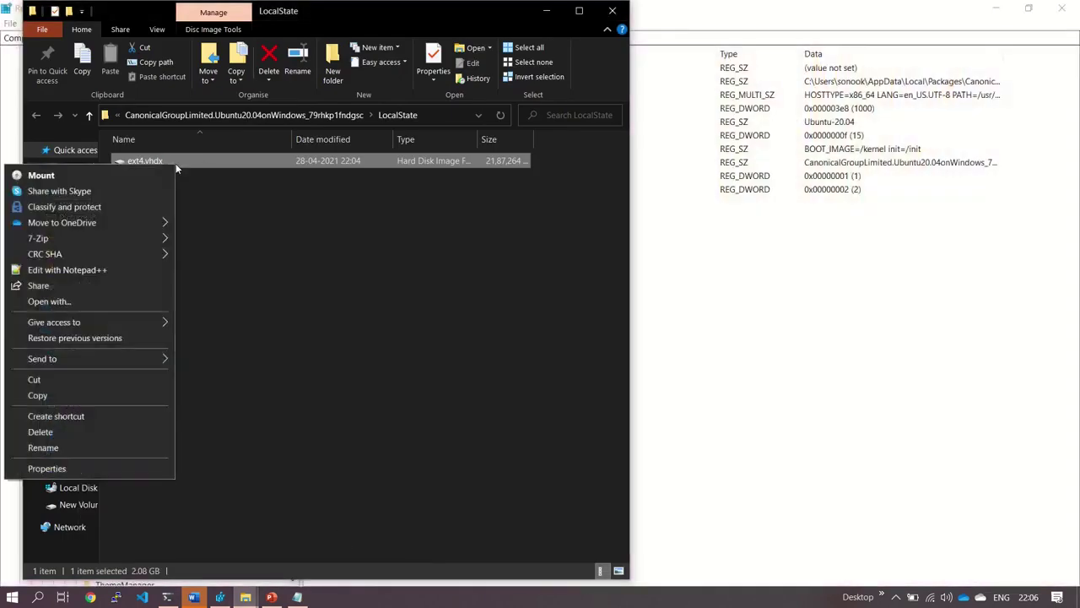
click(91, 378)
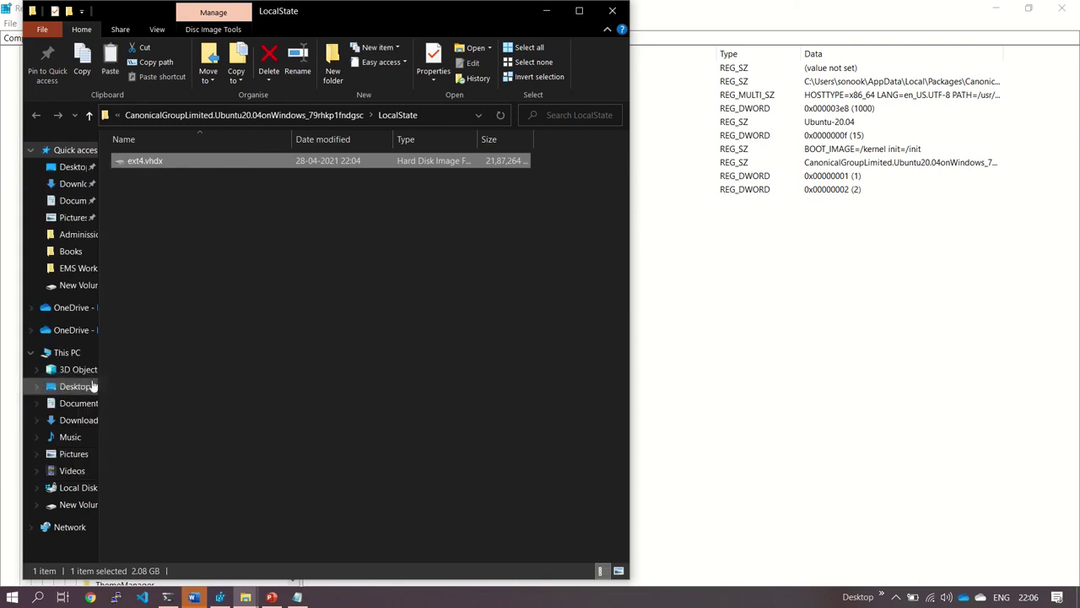
mouse_move(249, 593)
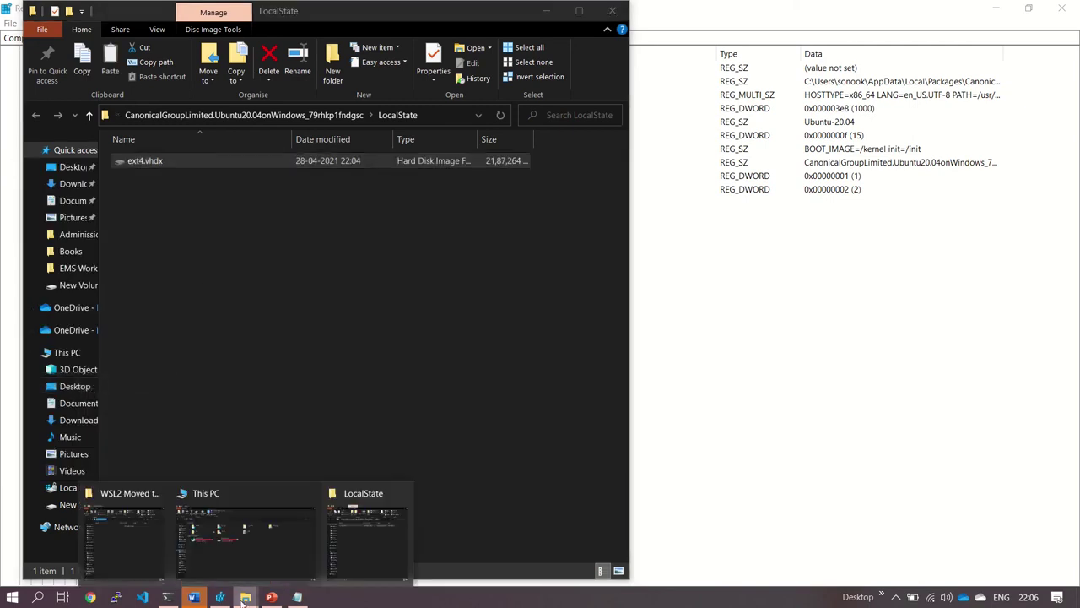
click(238, 549)
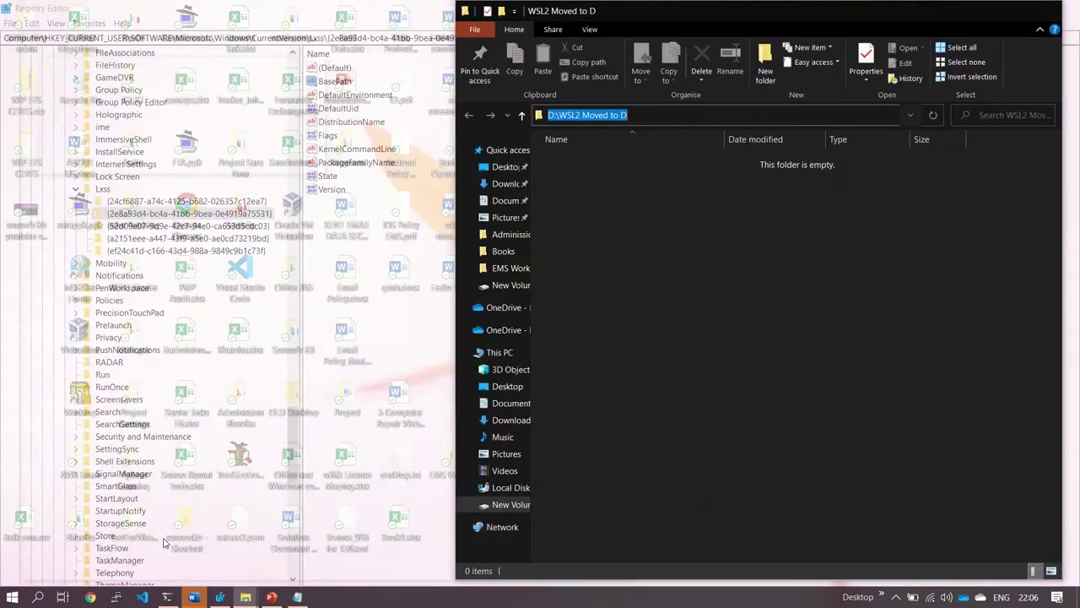
click(772, 115)
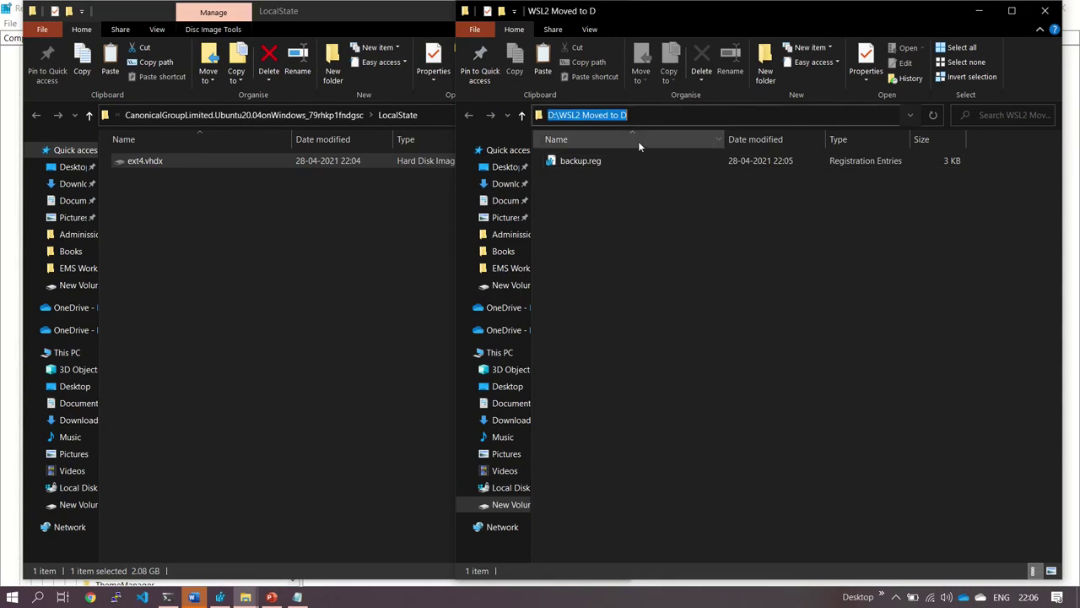
click(576, 168)
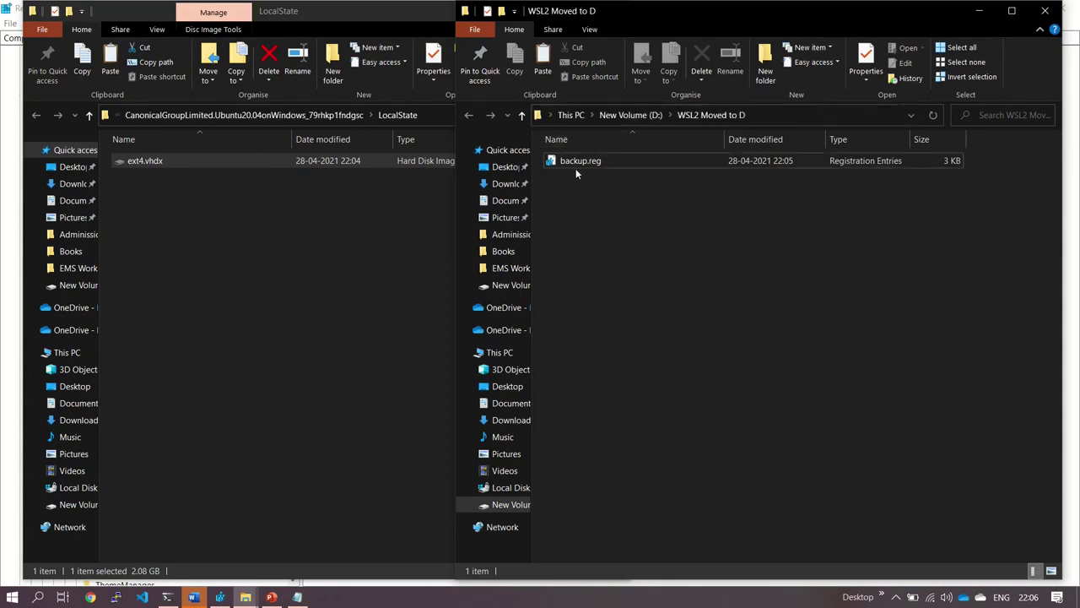
Create a folder named 'Ubuntu 20' there and paste ext4.vhdx into it
right_click(624, 279)
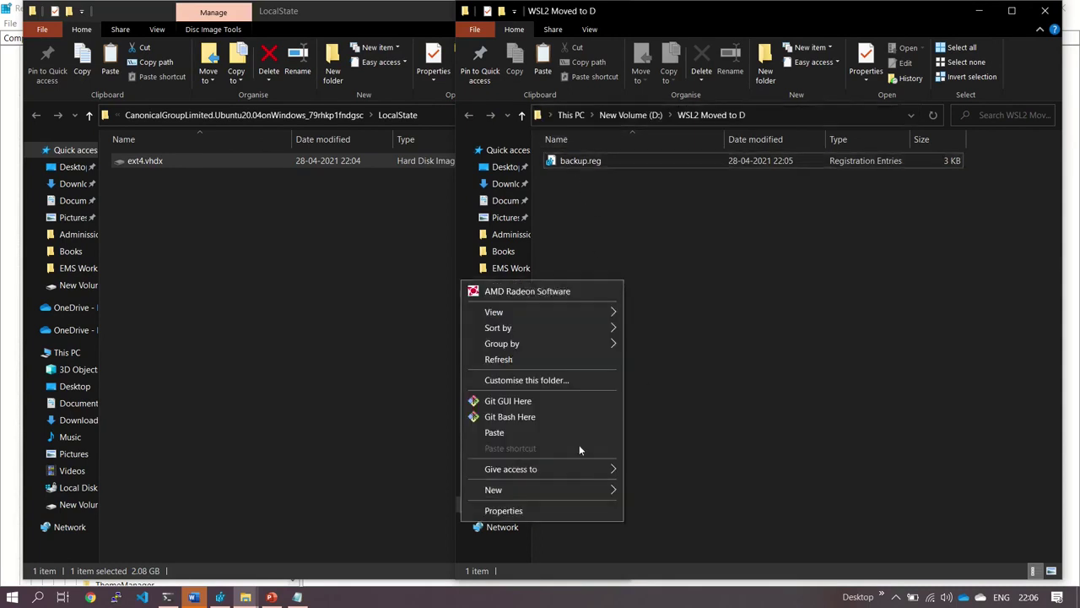
mouse_move(565, 490)
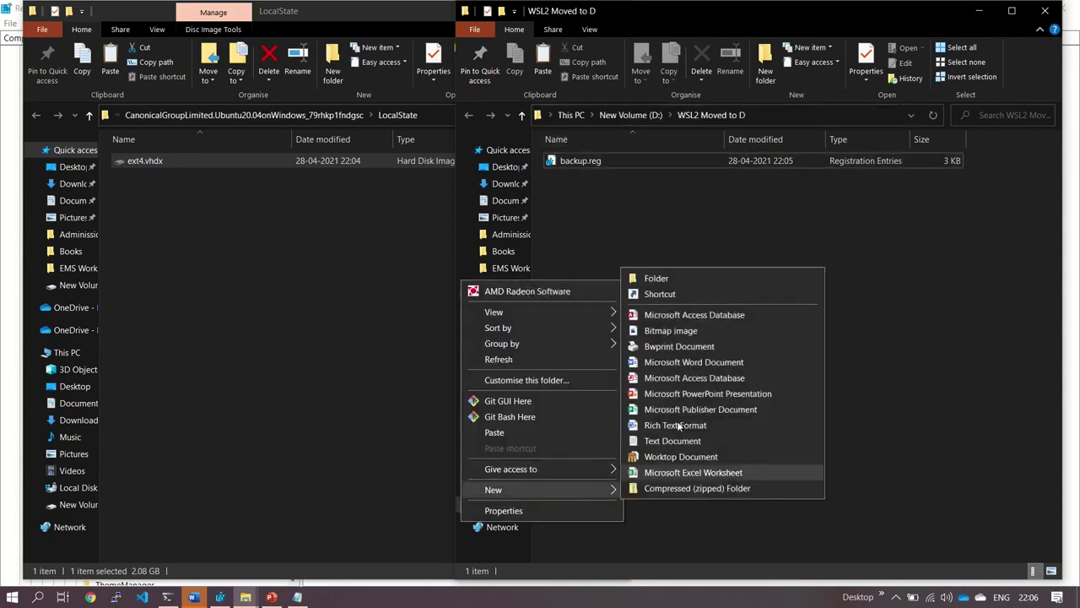
click(657, 279)
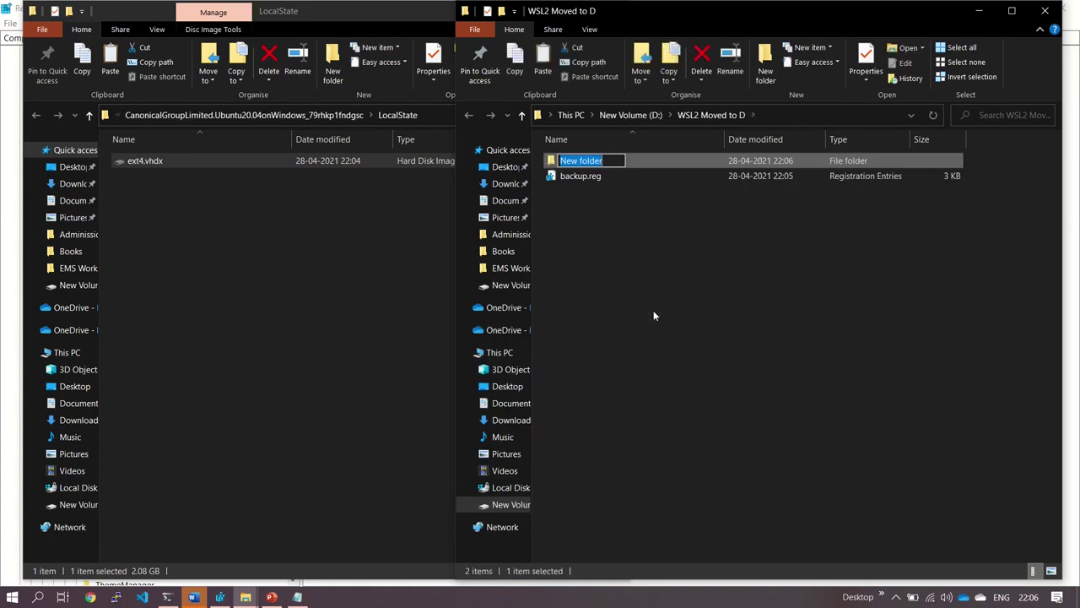
text(Ub)
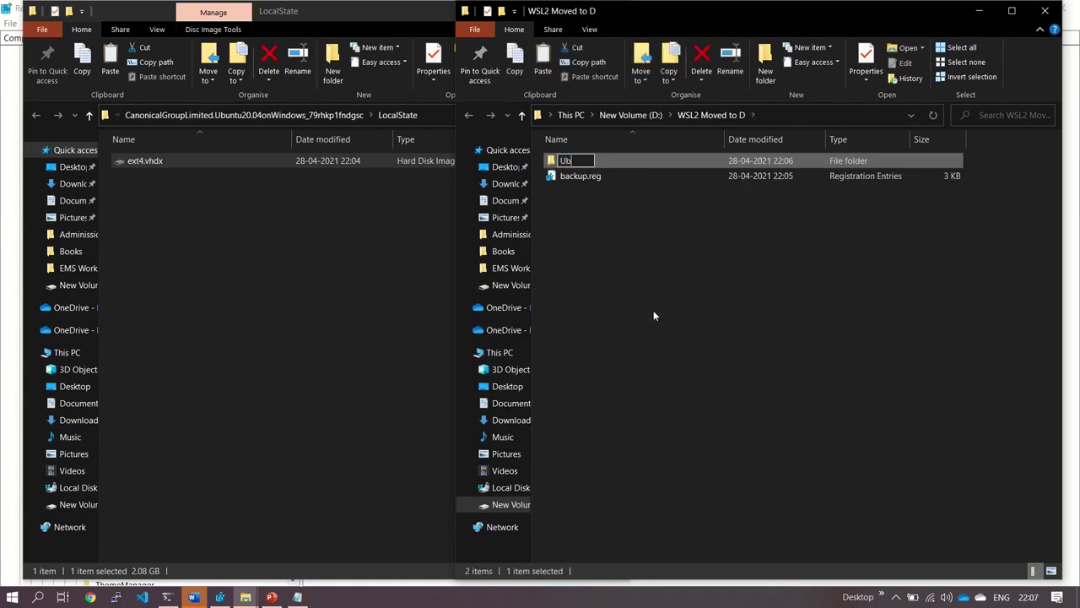
text(untu 20)
key(Return)
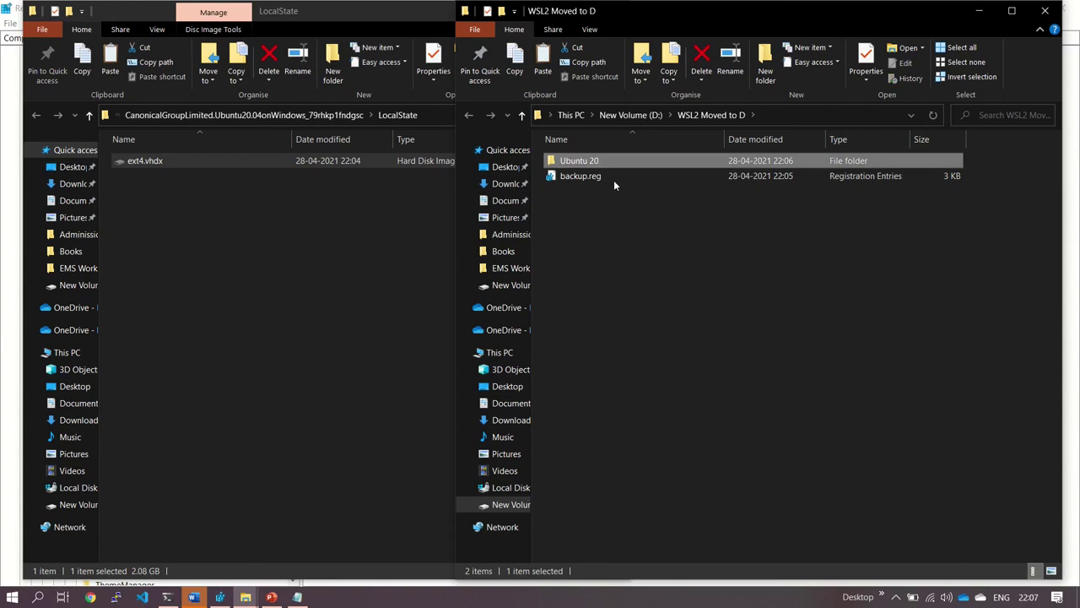
double_click(586, 162)
key(ctrl+v)
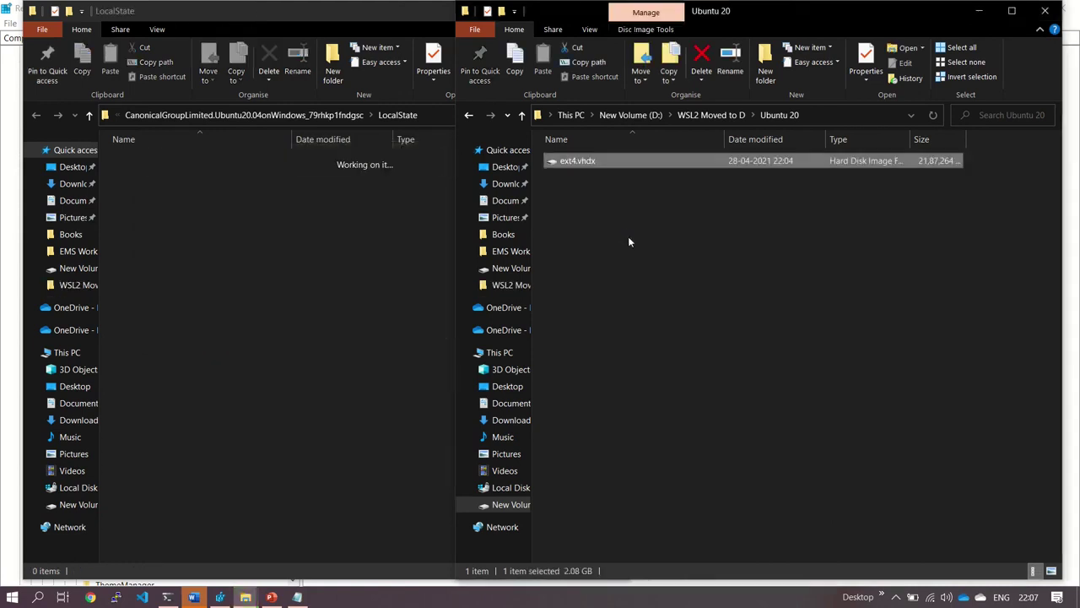
click(832, 114)
key(ctrl+c)
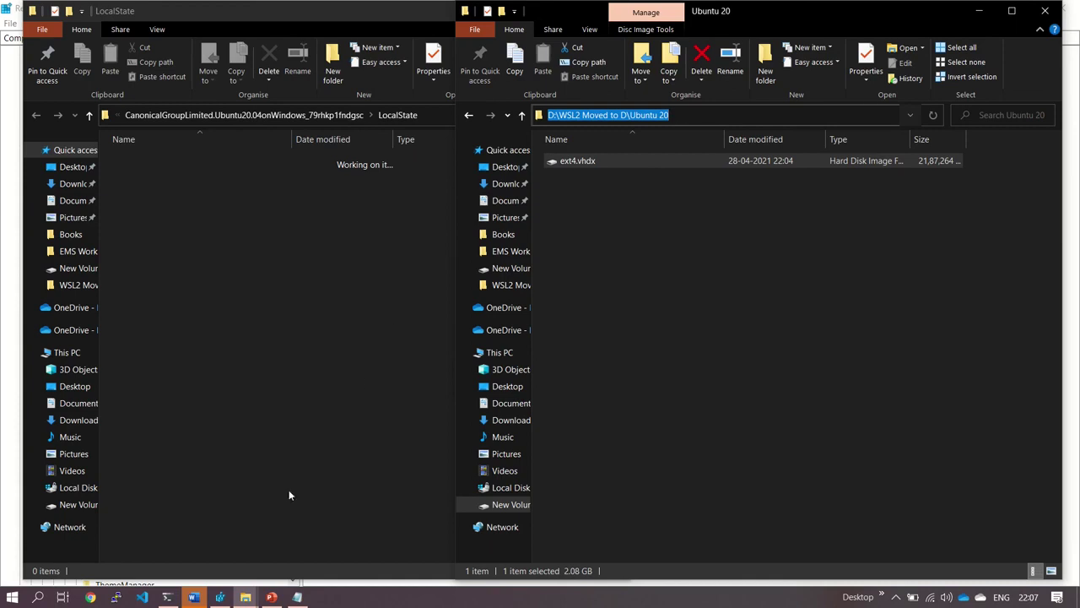
click(220, 597)
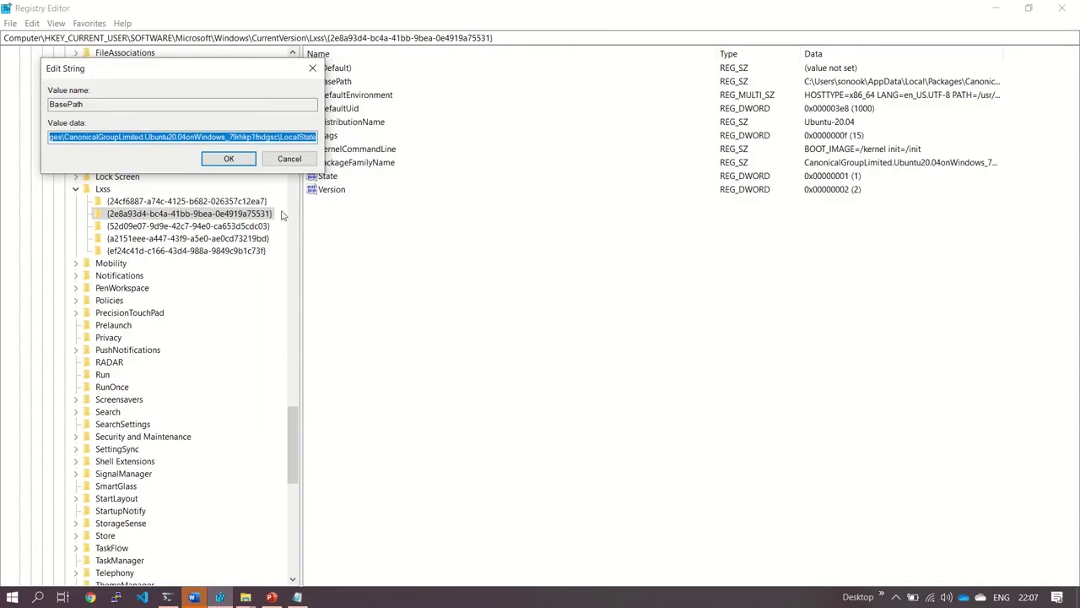
Replace Ubuntu-20.04's BasePath data with D:\WSL2 Moved to D\Ubuntu 20 and save it
click(289, 158)
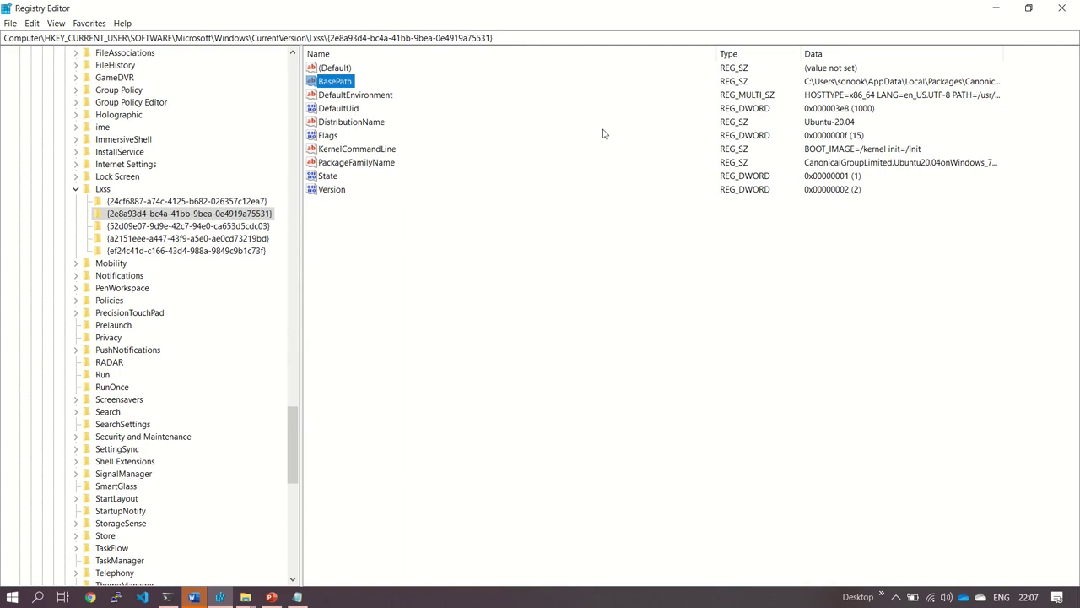
click(328, 124)
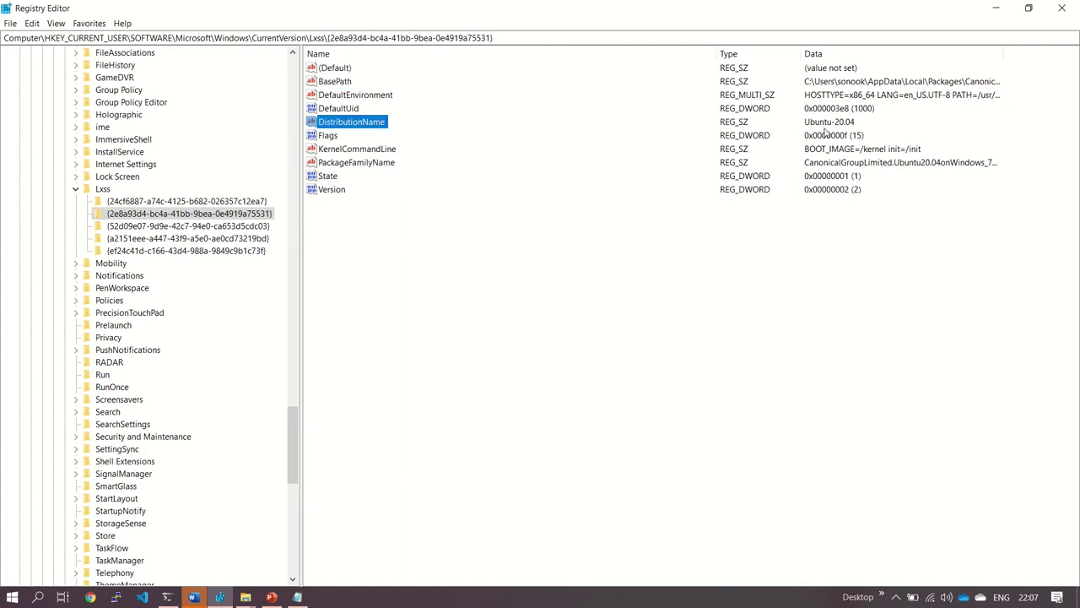
click(341, 84)
right_click(341, 86)
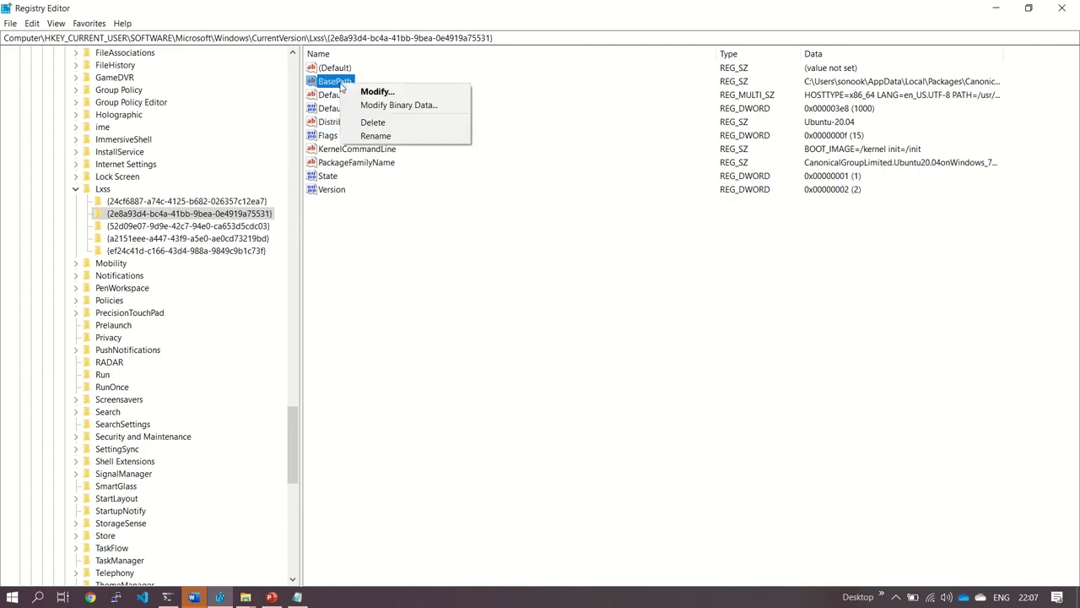
click(376, 91)
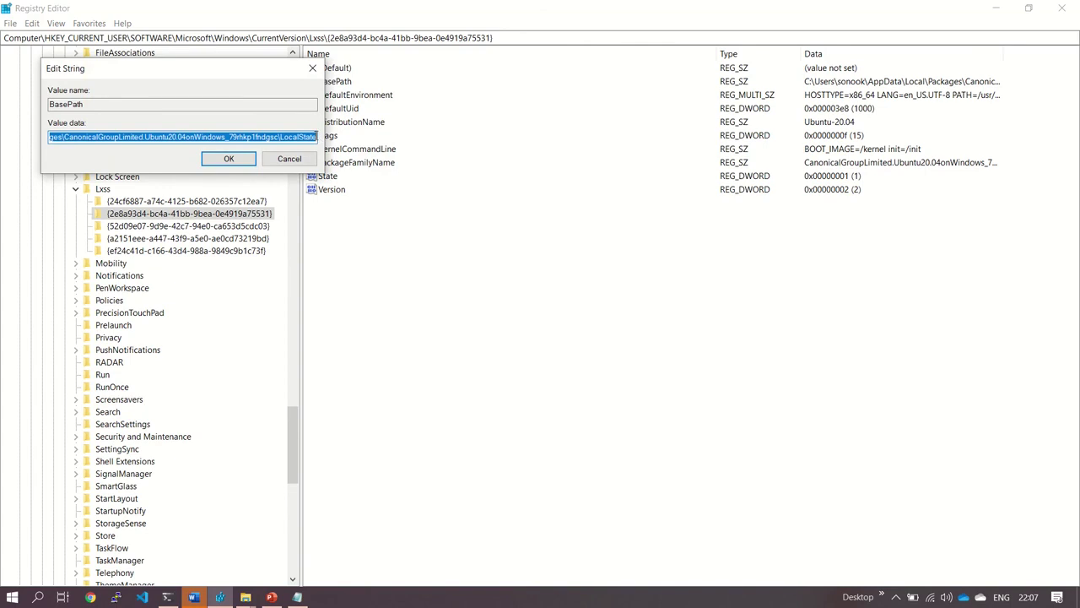
drag(314, 137, 2, 161)
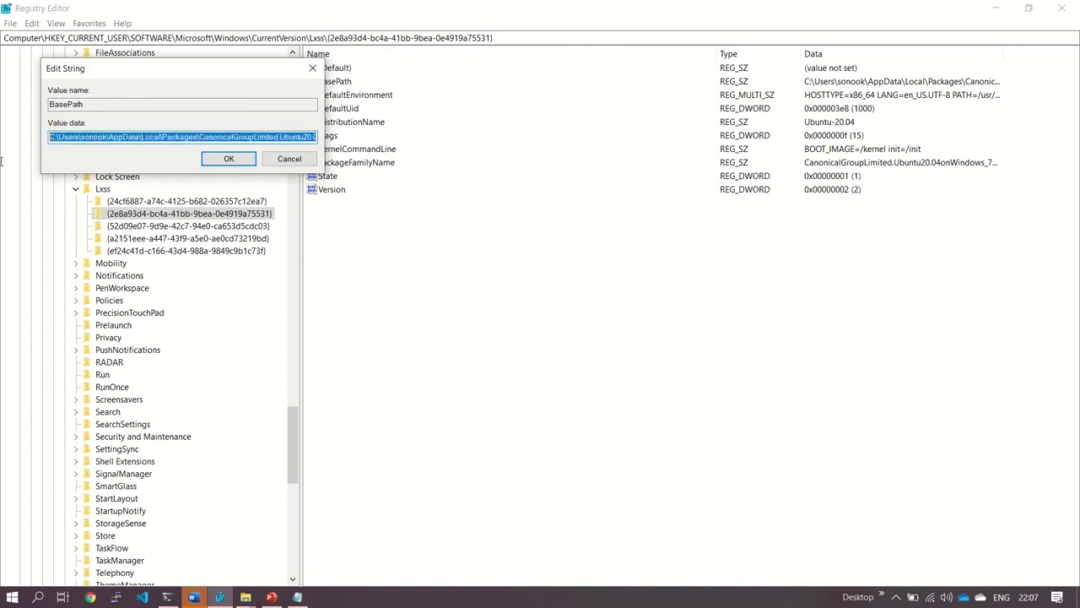
key(ctrl+v)
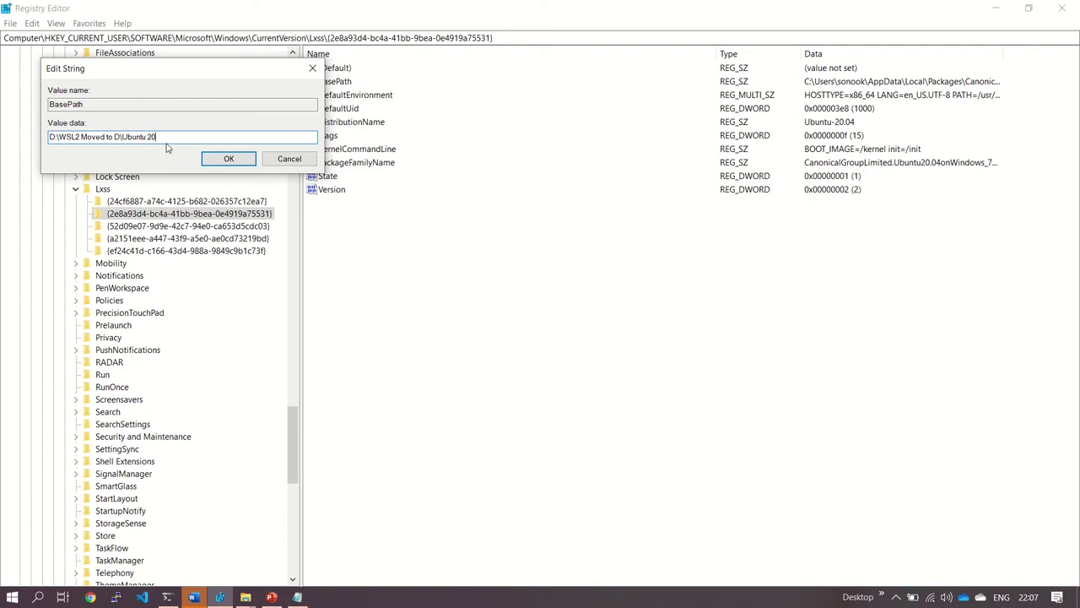
click(243, 161)
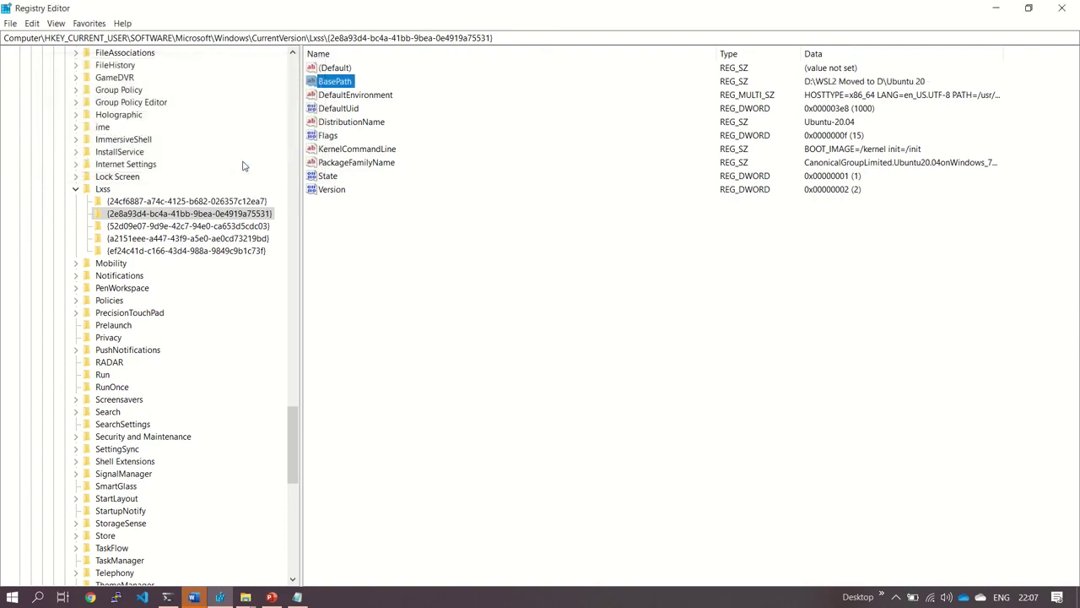
right_click(429, 342)
click(463, 263)
In Windows Terminal, replace the old Ubuntu 20 tab with a fresh Ubuntu-20.04 tab
click(167, 597)
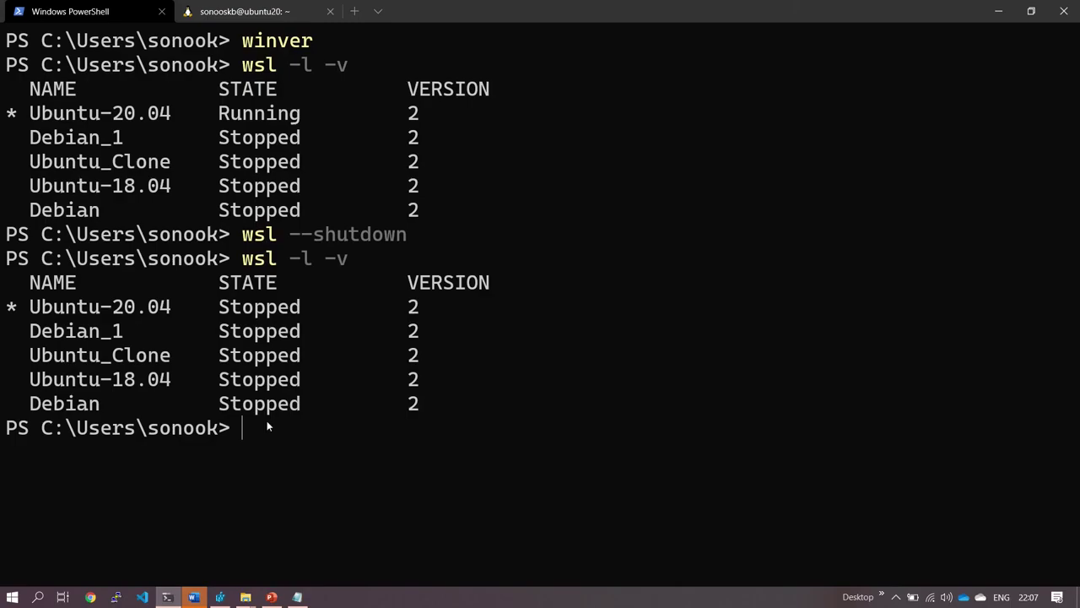
click(330, 11)
click(377, 12)
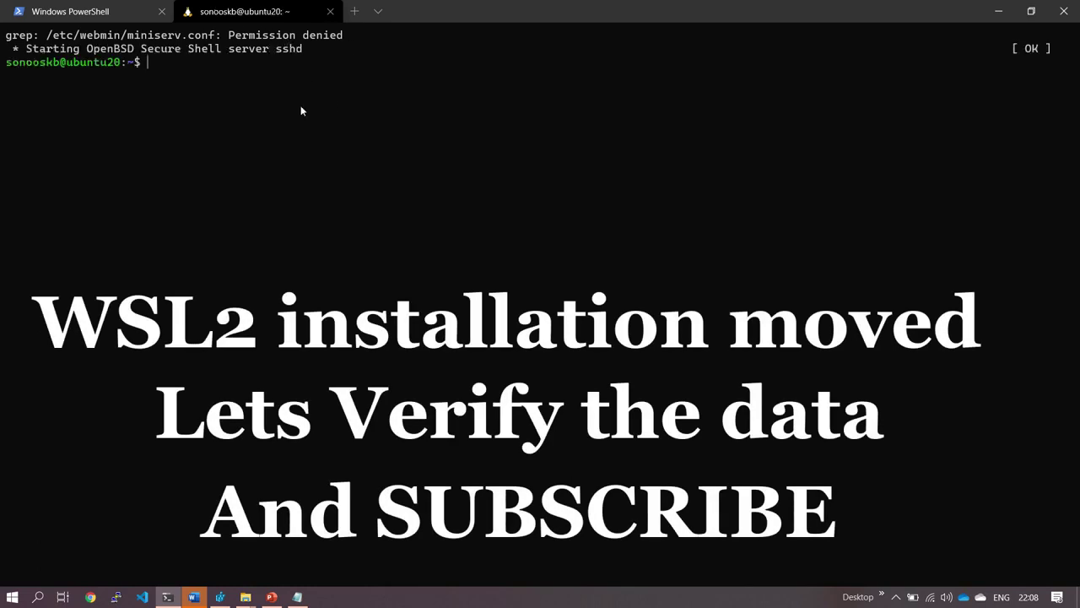
Run ls in the new shell and select part of the listed home files
text(ls)
key(Return)
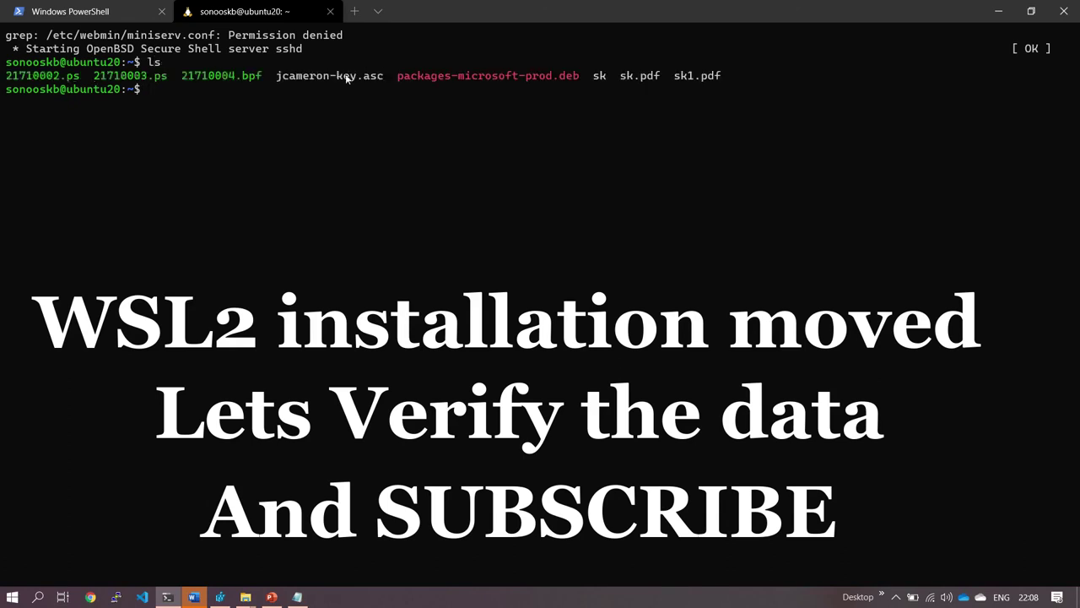
drag(341, 76, 660, 78)
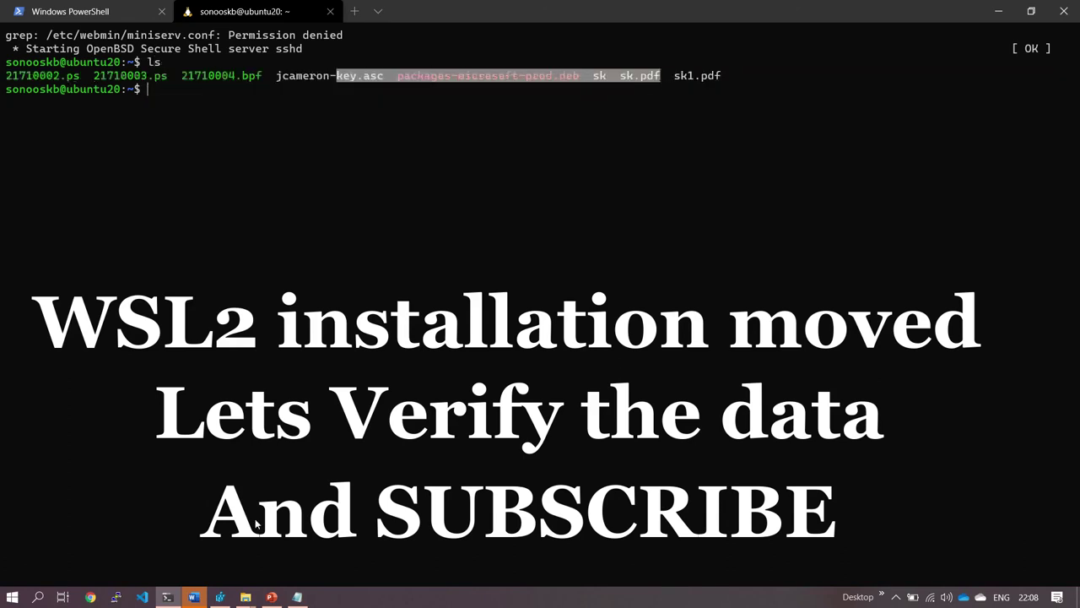
Refresh This PC and select Local Disk (C:), now 5.19 GB free of 119 GB
mouse_move(245, 599)
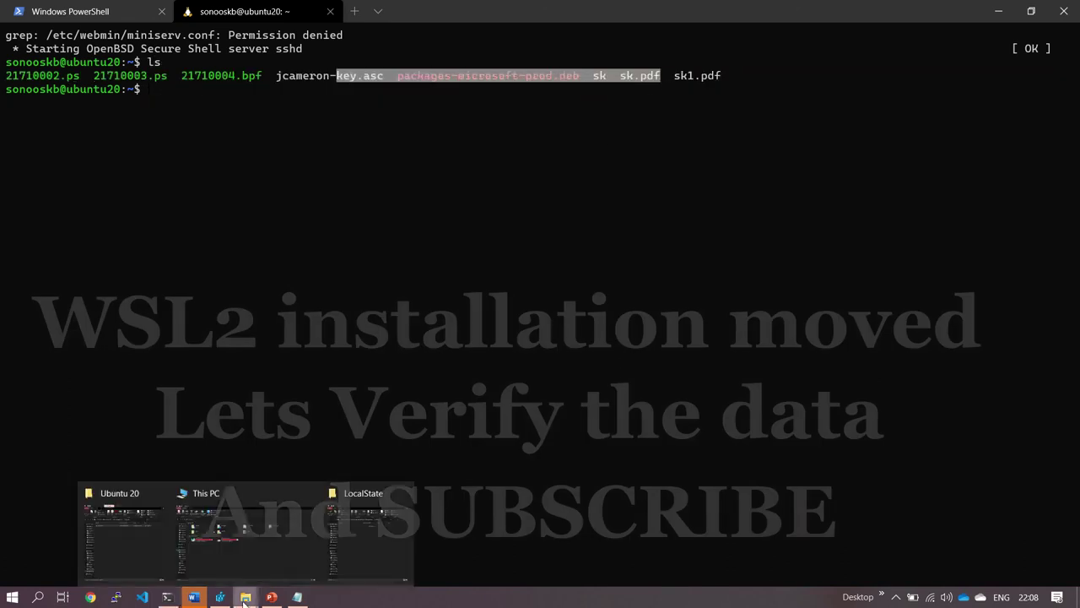
click(226, 534)
right_click(285, 385)
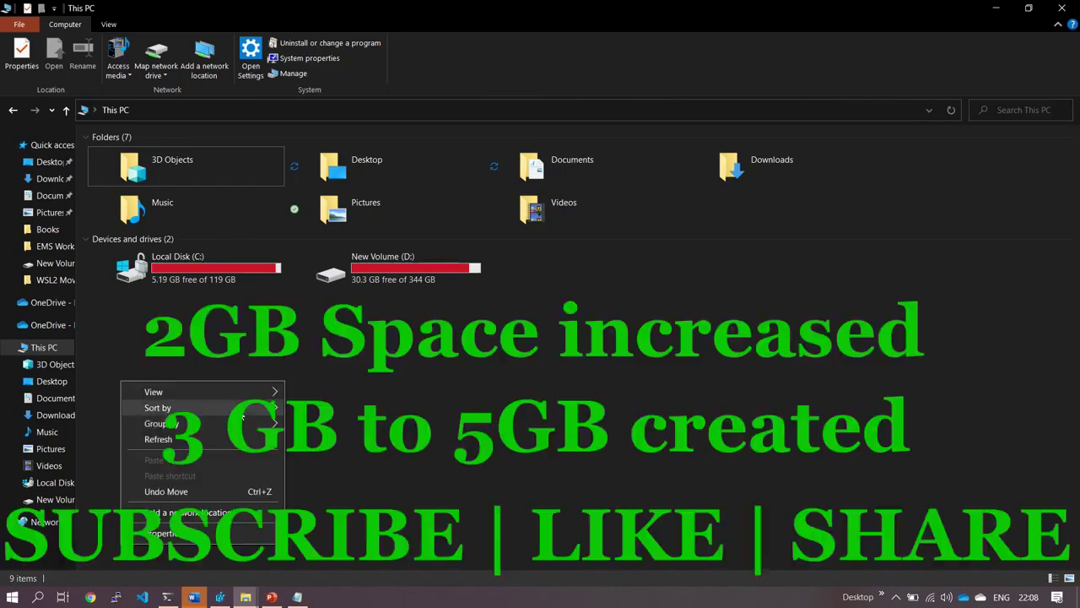
click(219, 440)
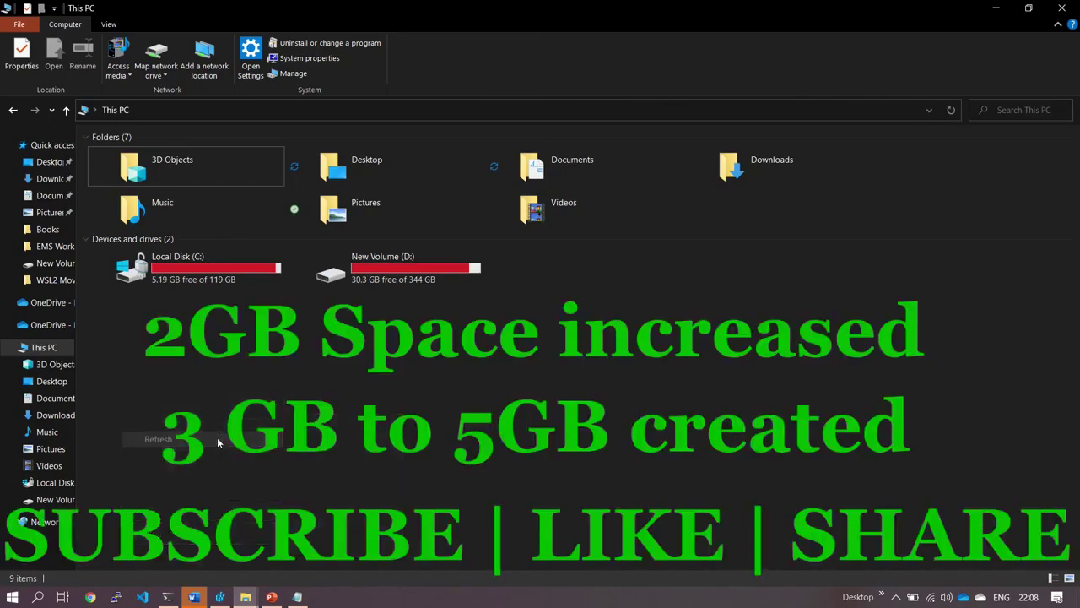
click(202, 274)
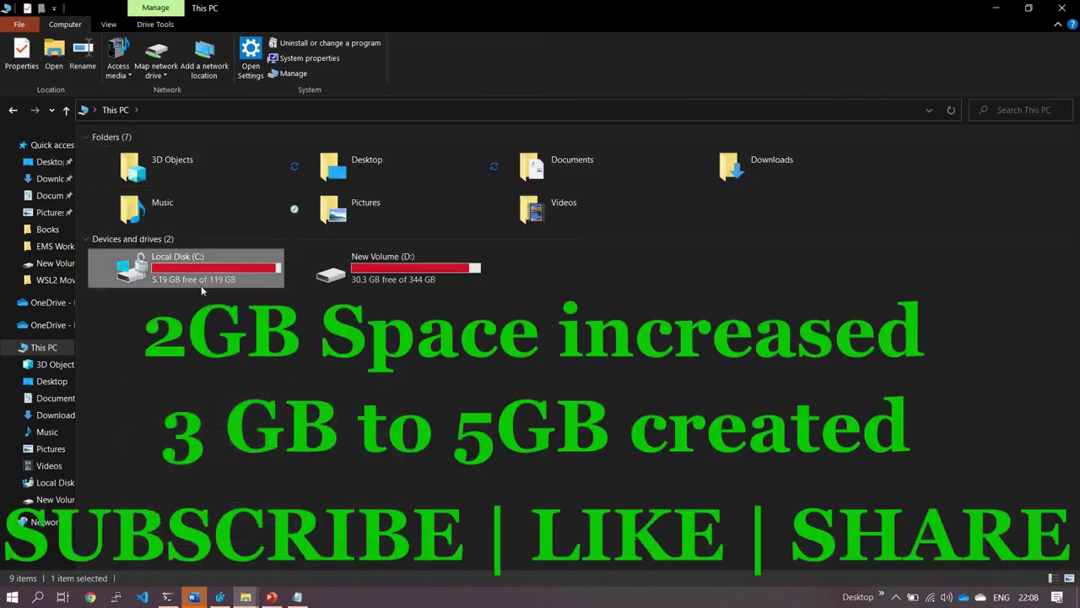